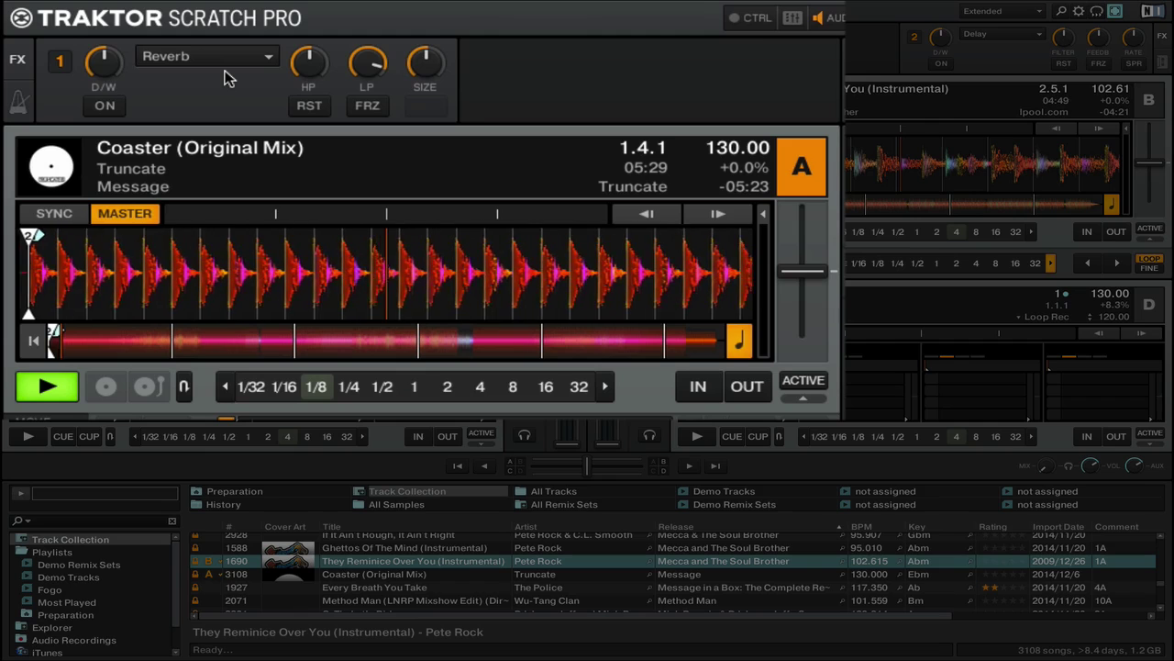
Step: Load the Delay effect in FX unit 1 and view the unit's options
{"action": "left_click", "coordinate": [218, 60]}
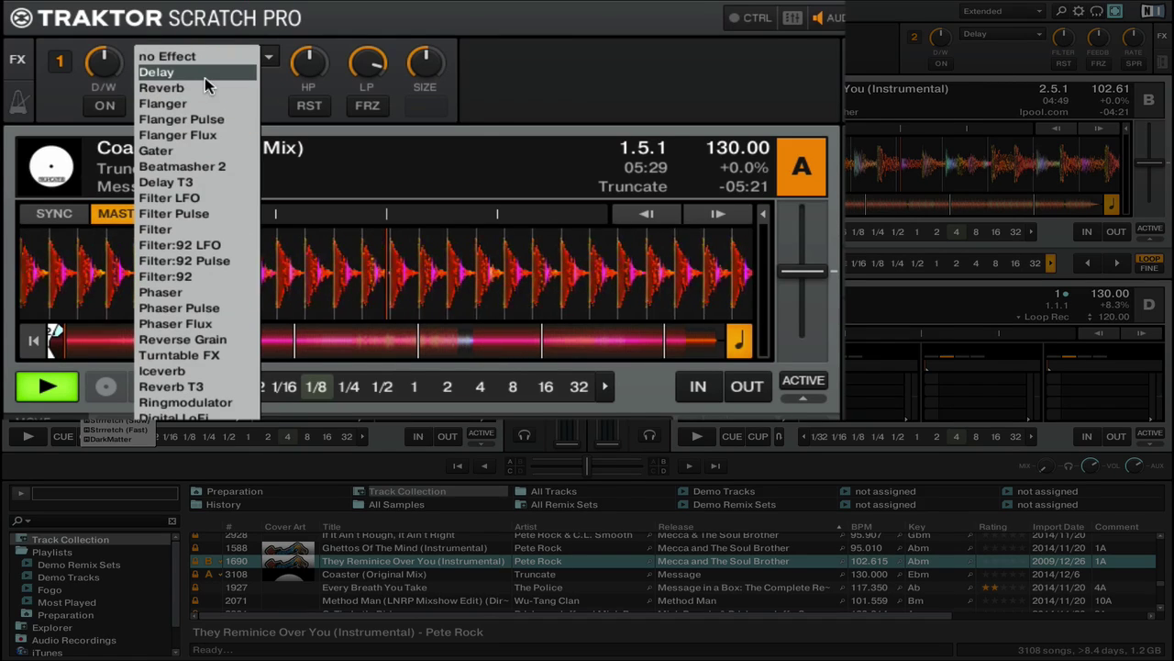
{"action": "left_click", "coordinate": [204, 77]}
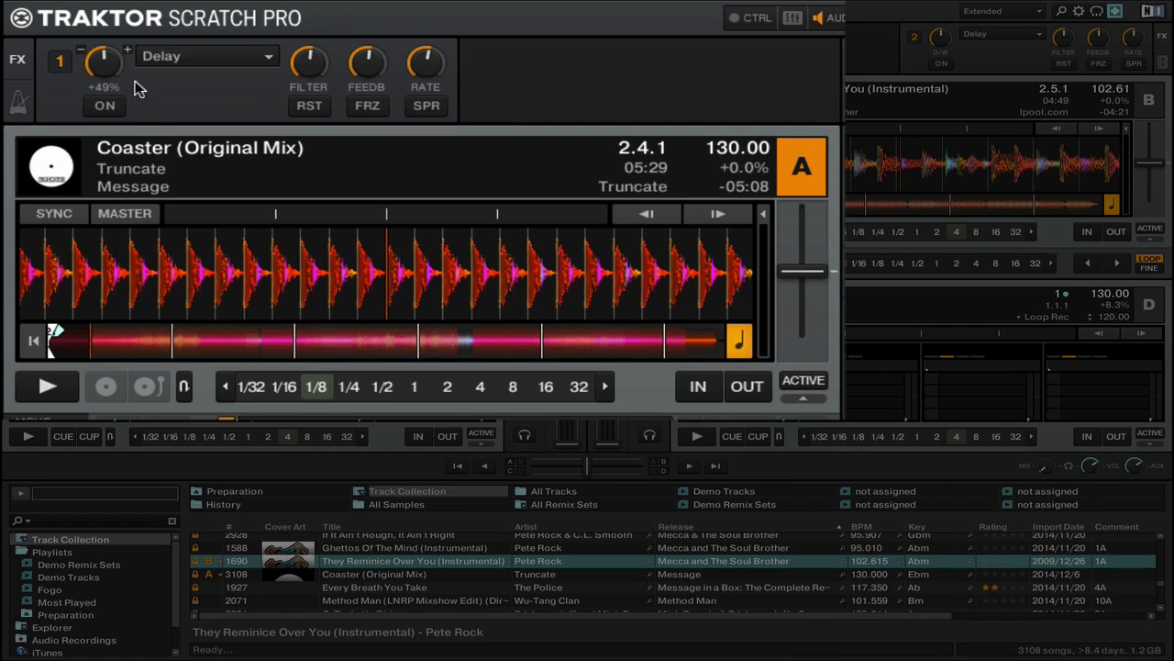
{"action": "left_click", "coordinate": [61, 62]}
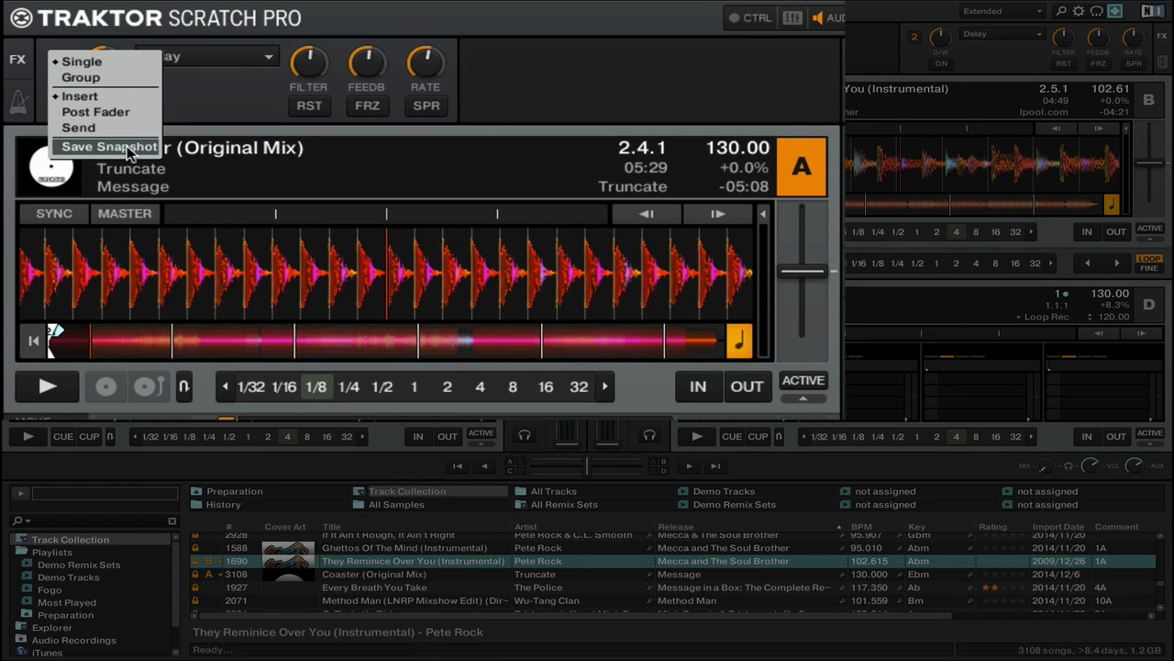
{"action": "left_click", "coordinate": [231, 124]}
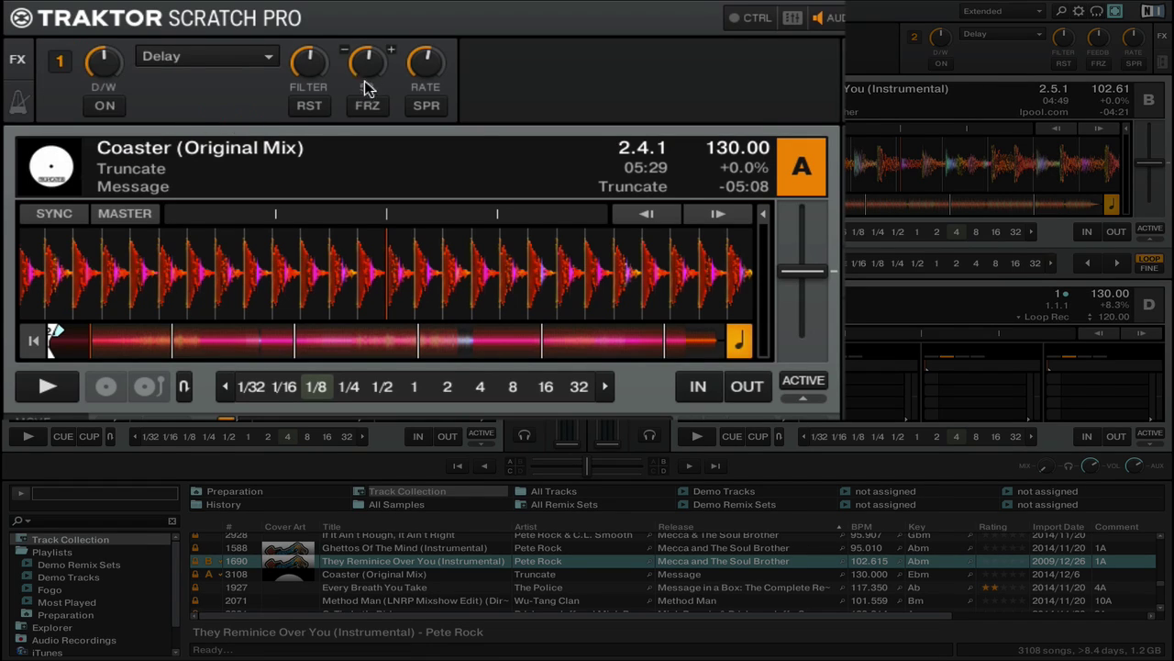
Step: Raise the Delay's feedback and rate, enable SPR, FRZ and ON, and save these settings as a snapshot
{"action": "mouse_move", "coordinate": [421, 78]}
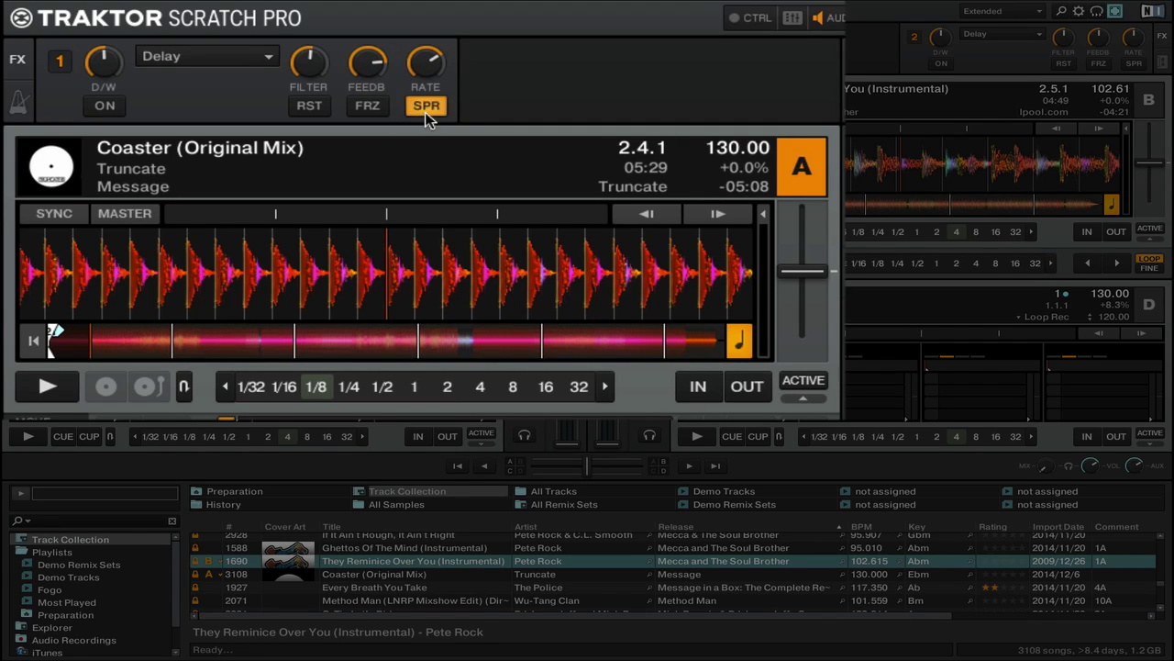
{"action": "left_click", "coordinate": [376, 112]}
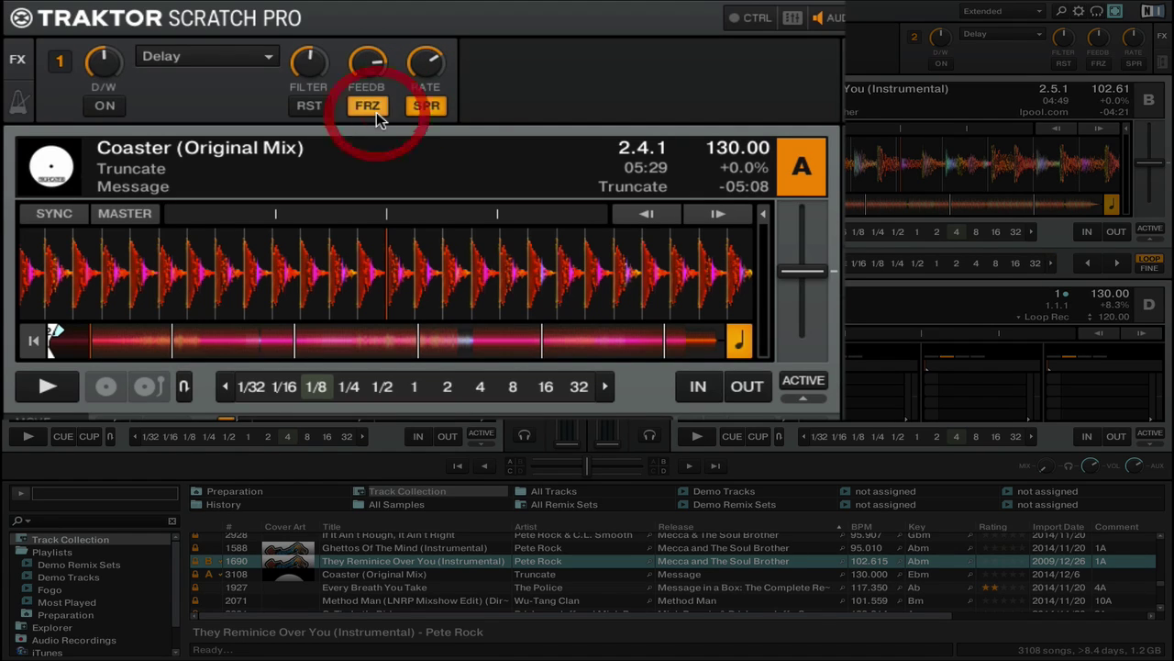
{"action": "mouse_move", "coordinate": [87, 61]}
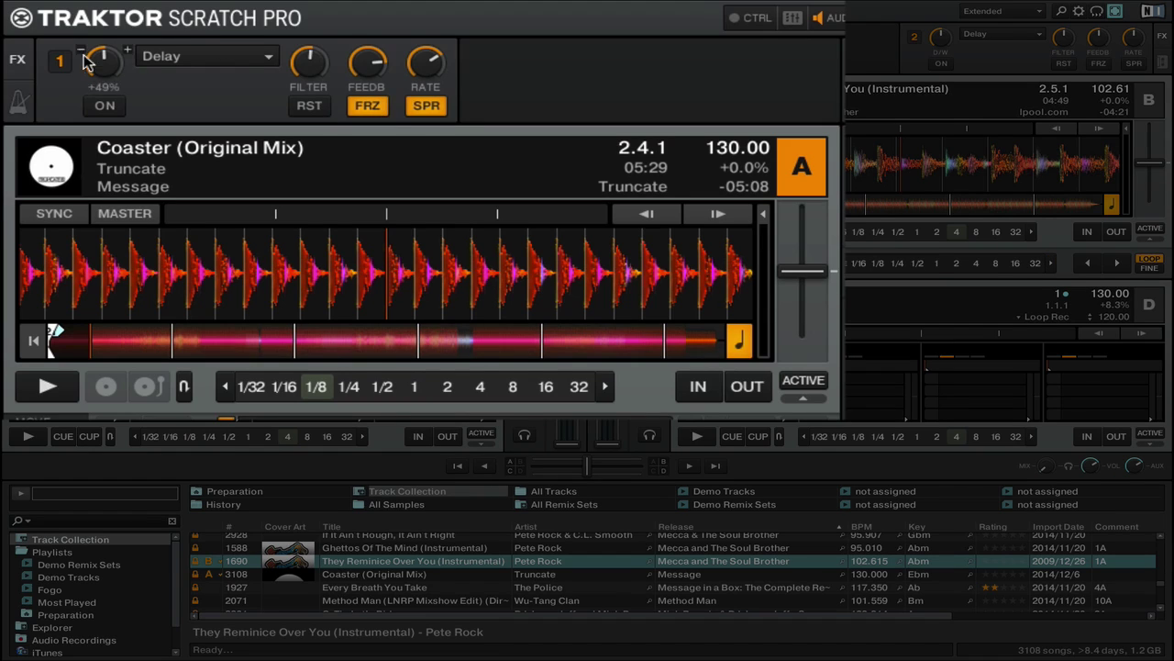
{"action": "left_click", "coordinate": [119, 113]}
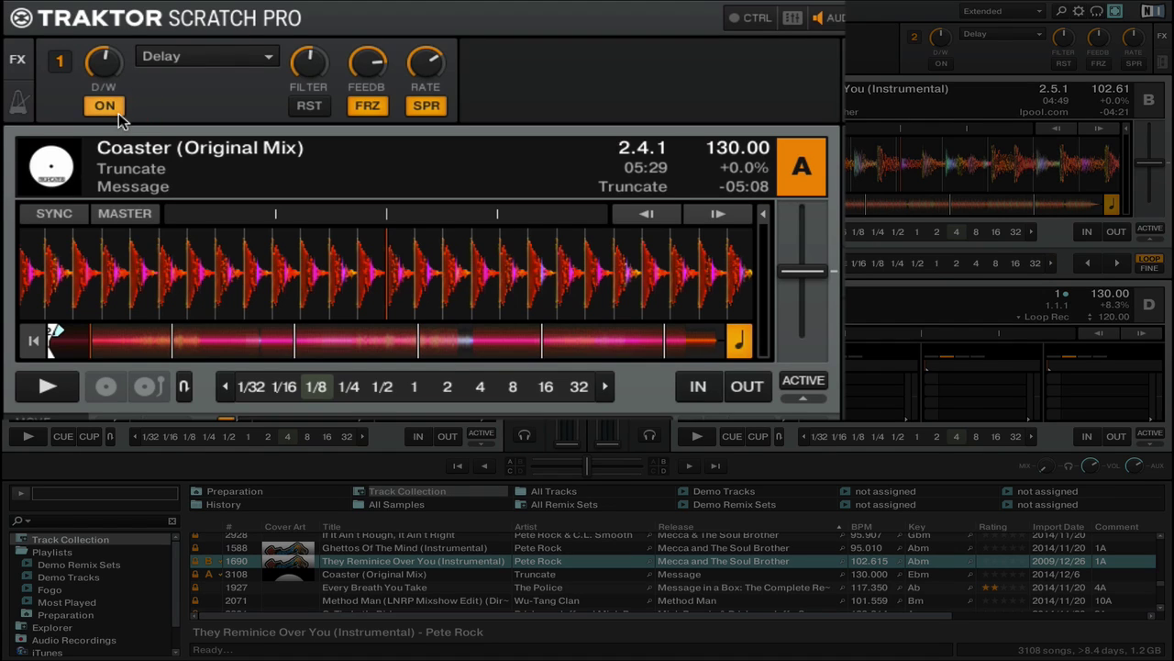
{"action": "left_click", "coordinate": [59, 67]}
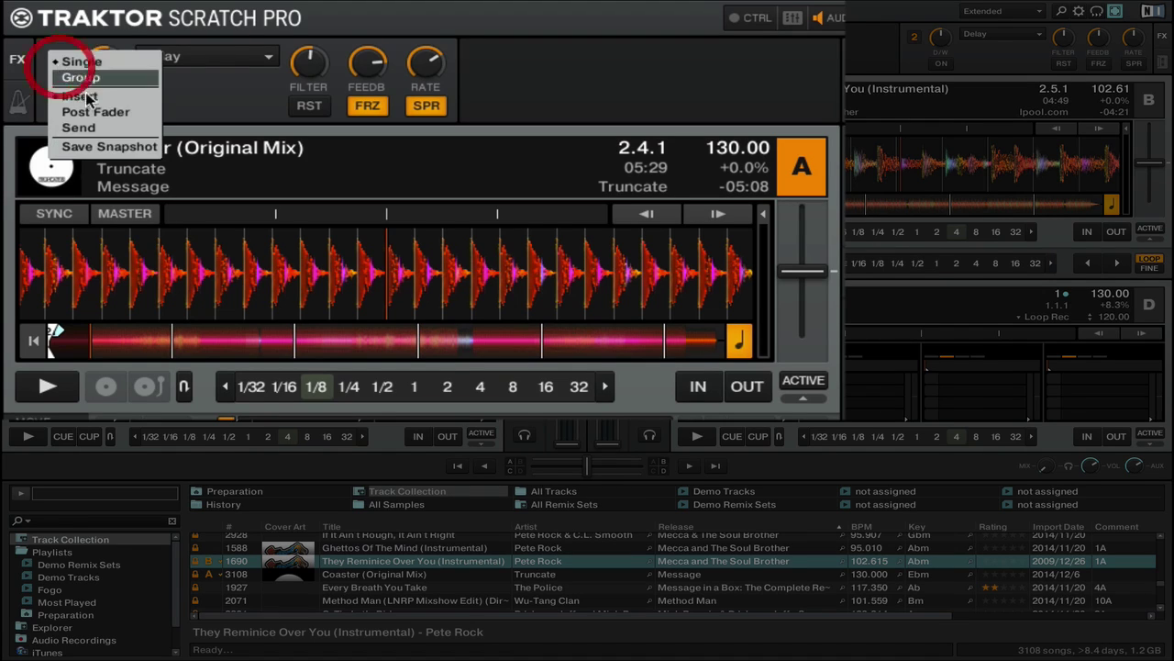
{"action": "left_click", "coordinate": [141, 147]}
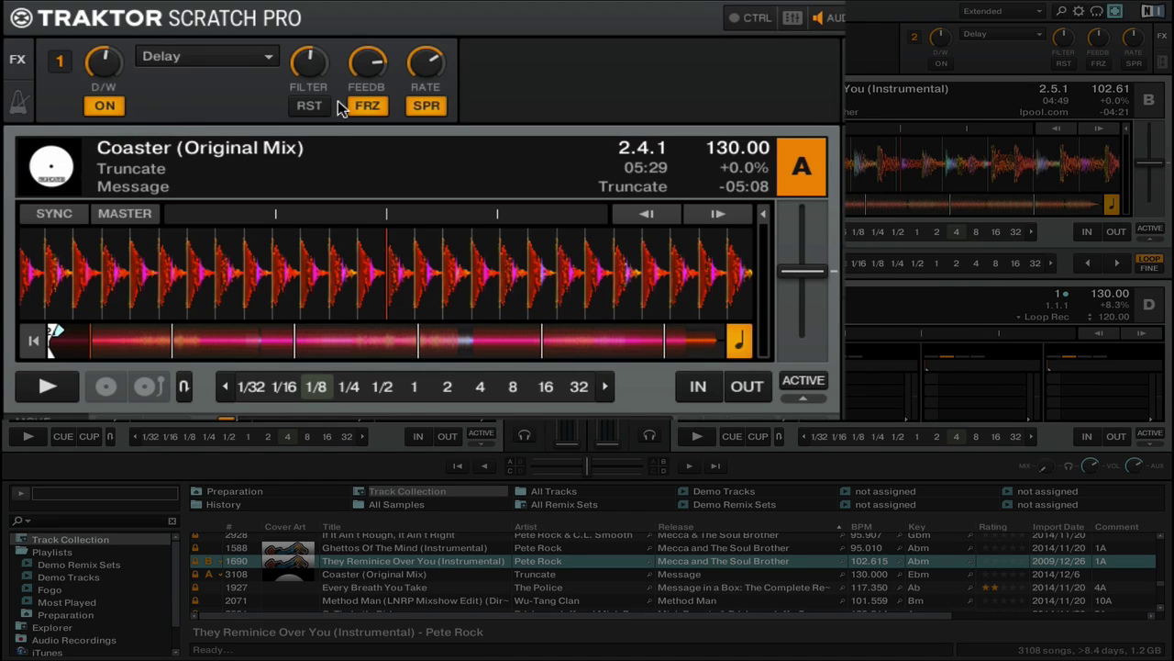
Step: Return deck A to the start of Coaster (Original Mix) and begin playback
{"action": "left_click_drag", "start_coordinate": [375, 67], "coordinate": [440, 63]}
{"action": "mouse_move", "coordinate": [315, 72]}
{"action": "left_click", "coordinate": [52, 336]}
{"action": "left_click", "coordinate": [45, 384]}
Step: Turn off the Delay in FX unit 1 together with its SPR and FRZ options
{"action": "left_click", "coordinate": [105, 107]}
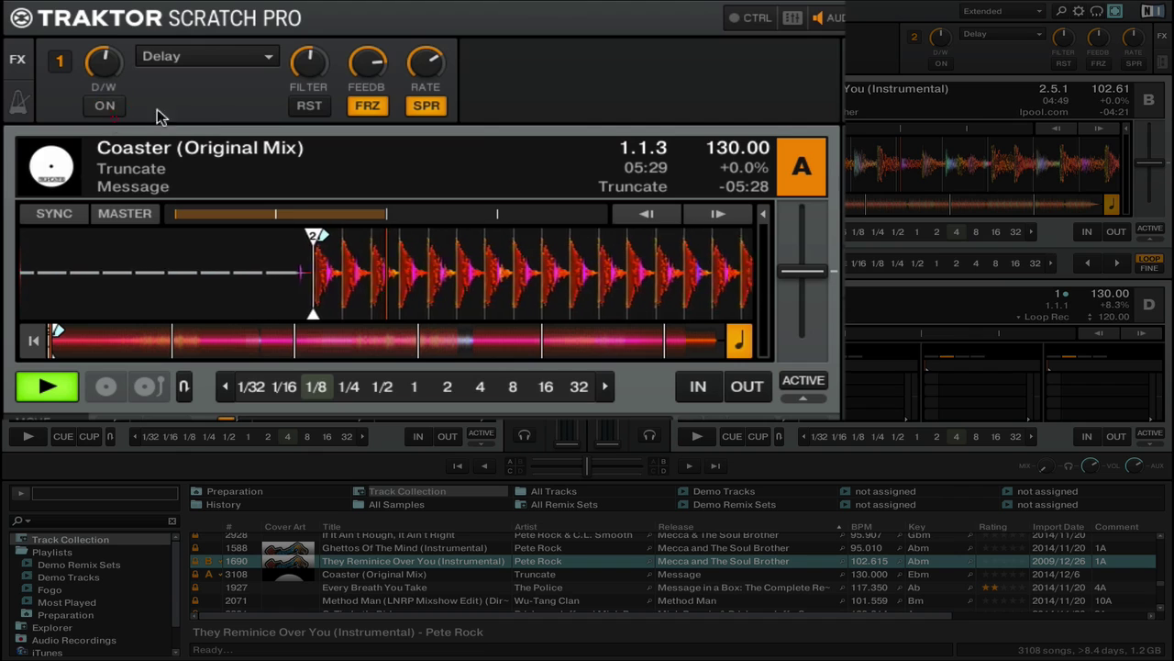
{"action": "left_click", "coordinate": [427, 106]}
{"action": "left_click", "coordinate": [369, 108]}
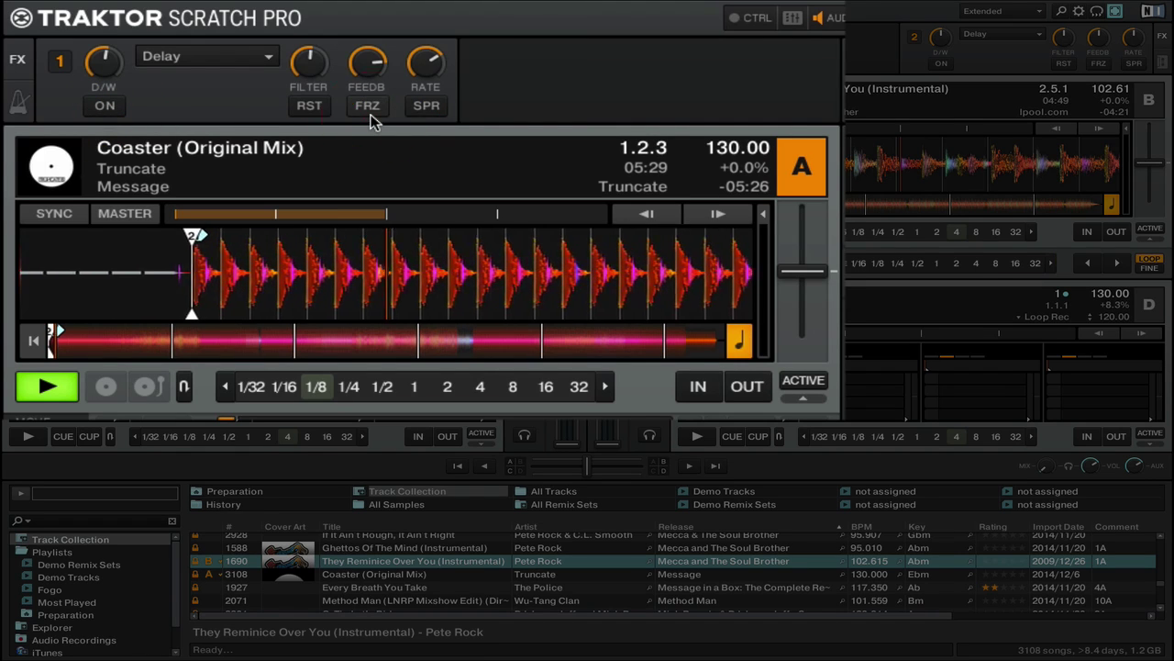
Step: Switch FX unit 1 to Reverb and back to Delay to check the recalled snapshot settings
{"action": "left_click", "coordinate": [216, 61]}
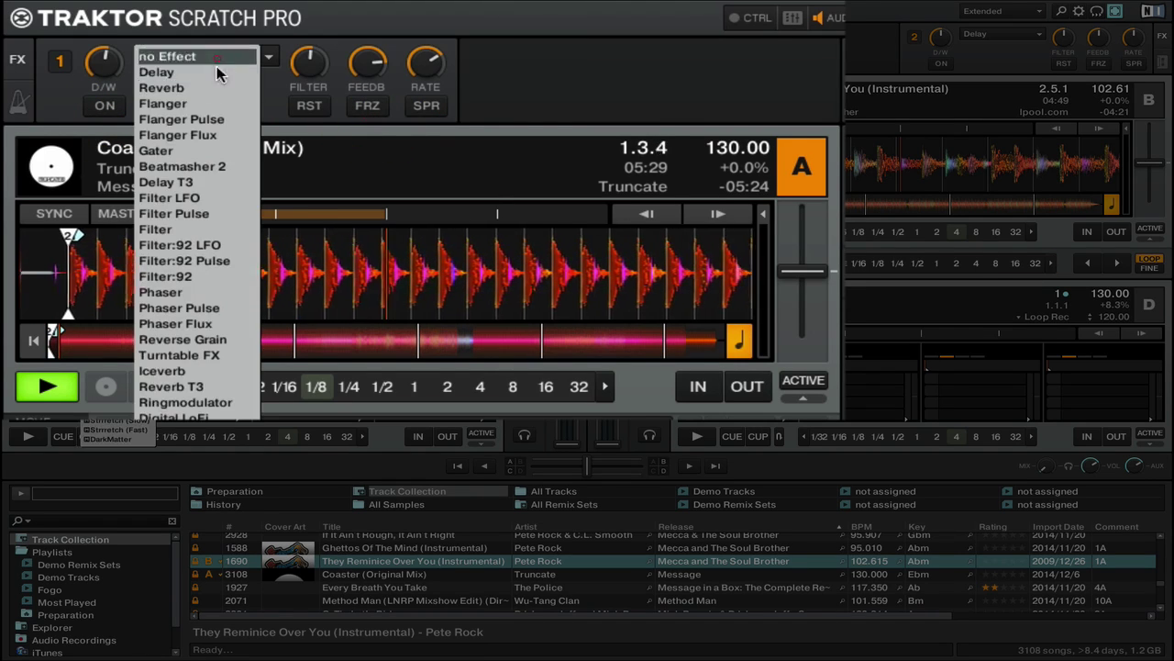
{"action": "left_click", "coordinate": [220, 51]}
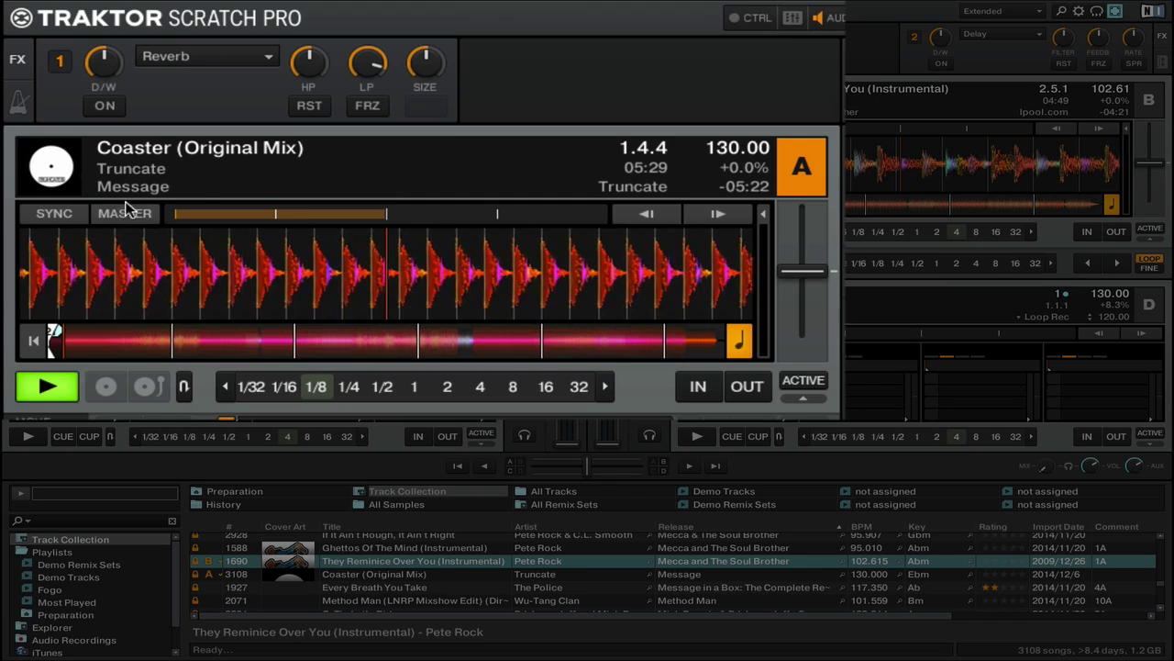
{"action": "left_click", "coordinate": [173, 56]}
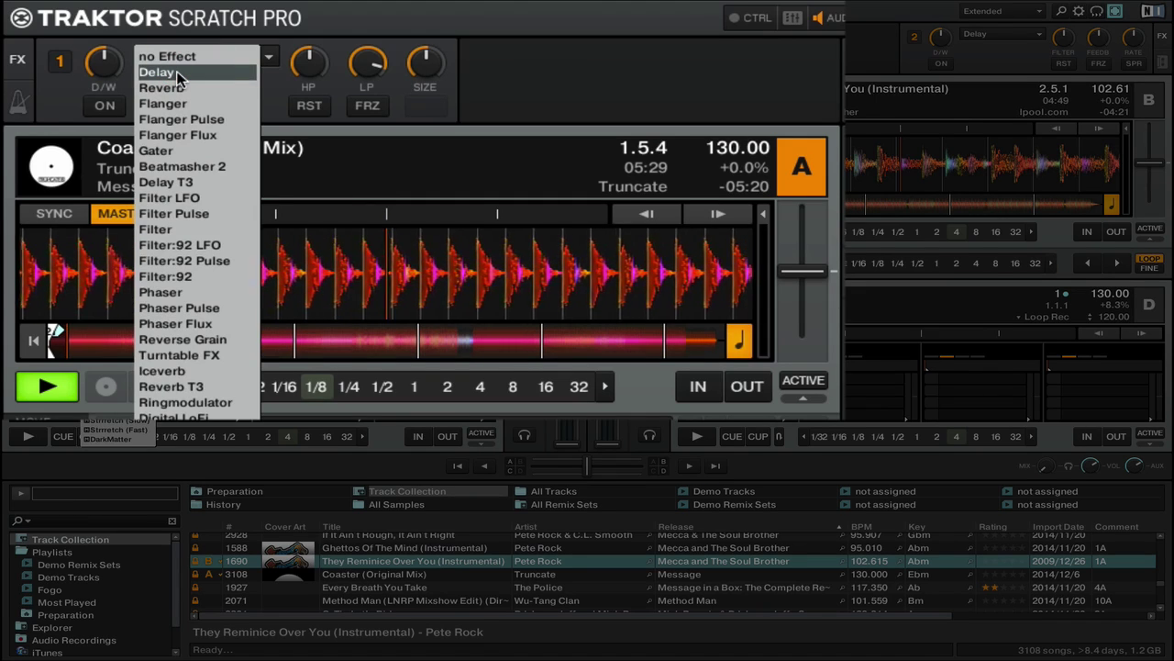
{"action": "left_click", "coordinate": [178, 74]}
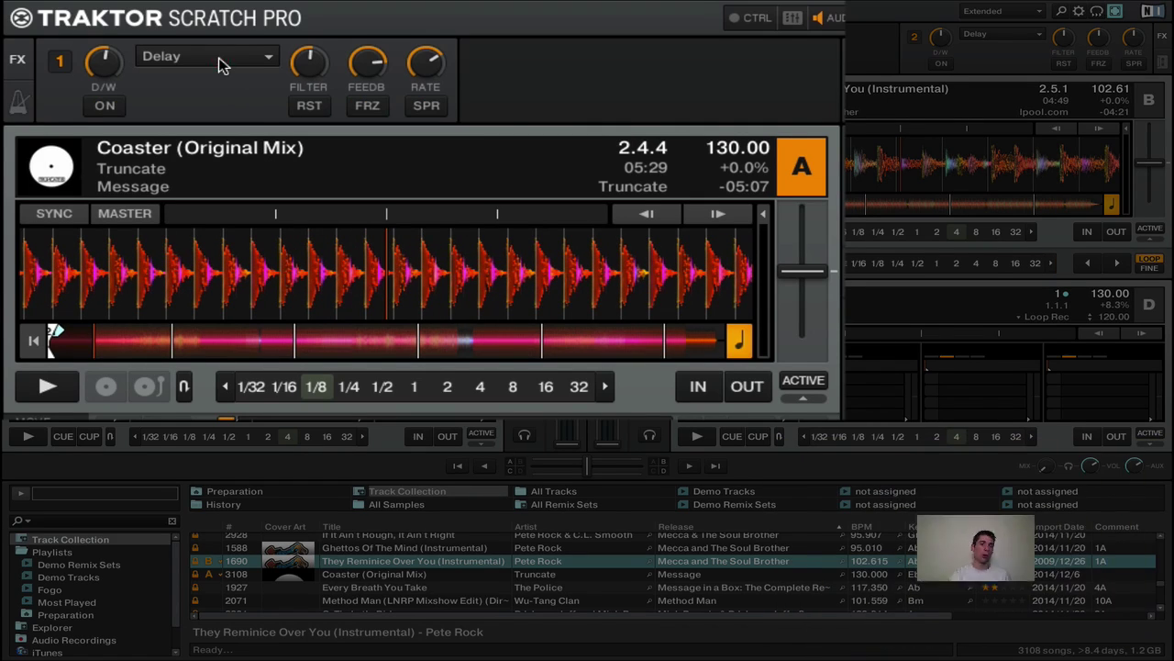
Step: Load the Reverb effect in FX unit 1 and start playback on deck A
{"action": "left_click", "coordinate": [218, 57]}
{"action": "left_click", "coordinate": [218, 74]}
{"action": "left_click", "coordinate": [46, 387]}
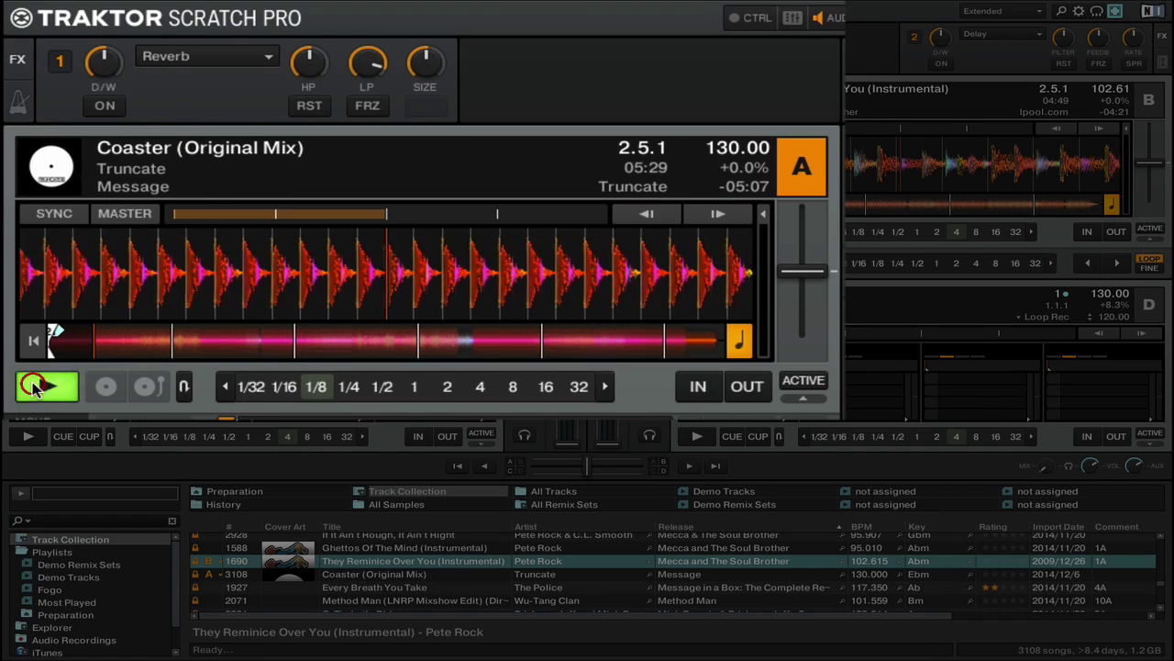
Step: Turn on the Reverb with a larger size and FRZ enabled, and save the settings as a snapshot
{"action": "left_click", "coordinate": [104, 107]}
{"action": "left_click_drag", "start_coordinate": [426, 86], "coordinate": [426, 73]}
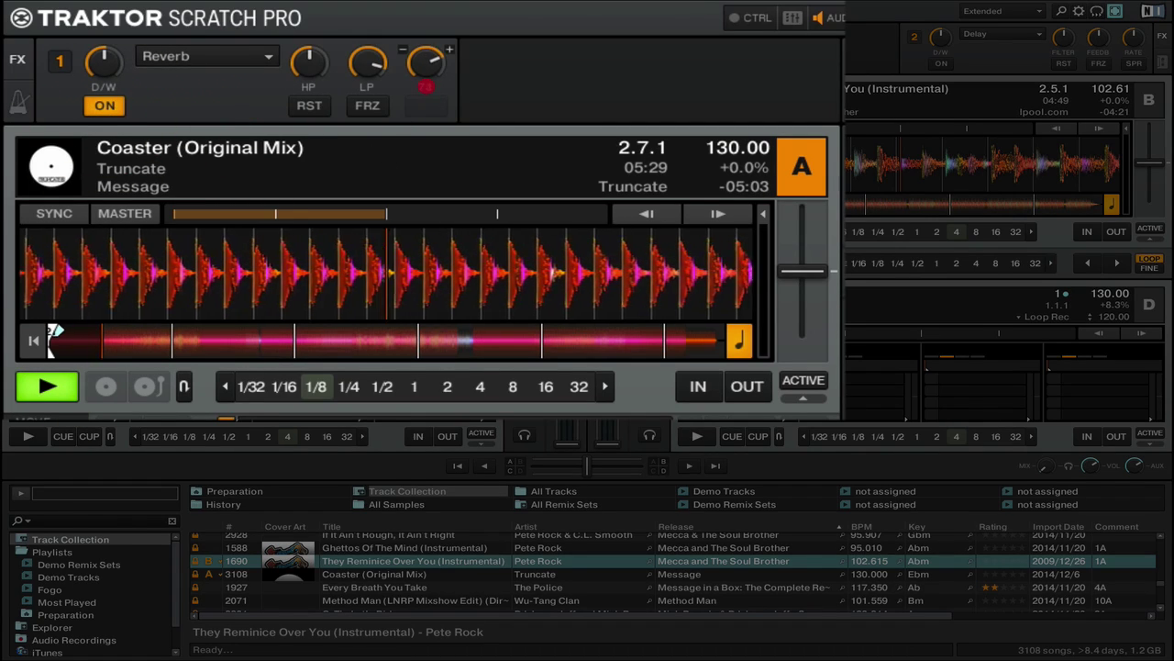
{"action": "left_click", "coordinate": [384, 108]}
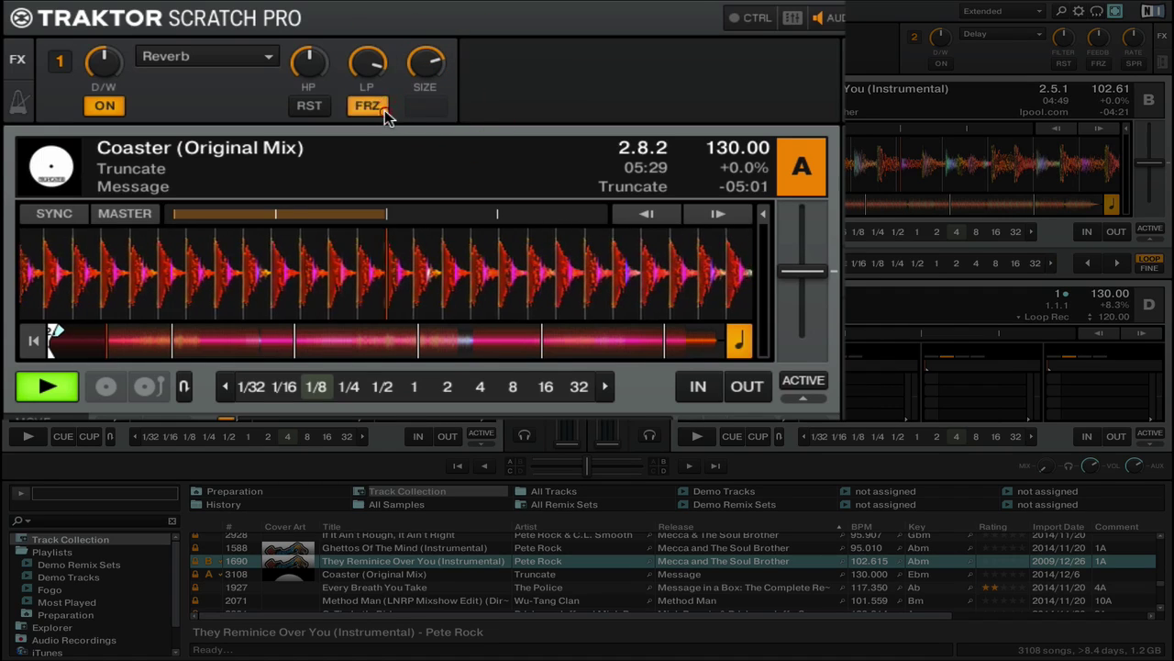
{"action": "left_click", "coordinate": [64, 64]}
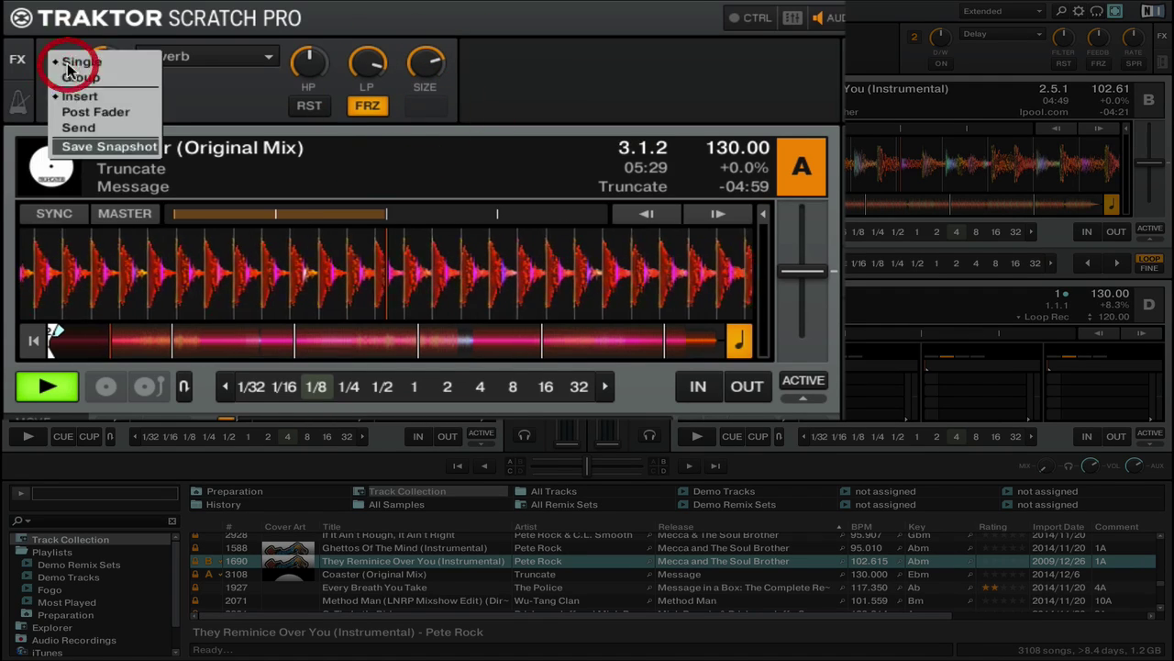
{"action": "left_click", "coordinate": [92, 145]}
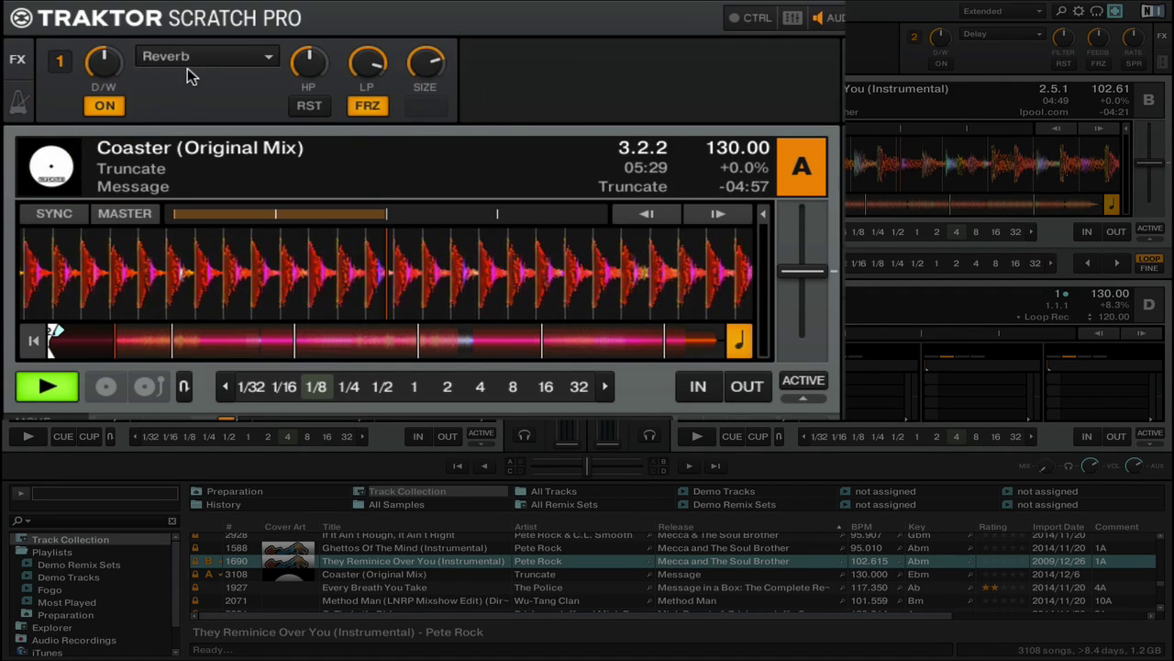
Step: Switch FX unit 1 to the Gater effect and make deck A the tempo master
{"action": "left_click", "coordinate": [188, 57]}
{"action": "left_click", "coordinate": [192, 148]}
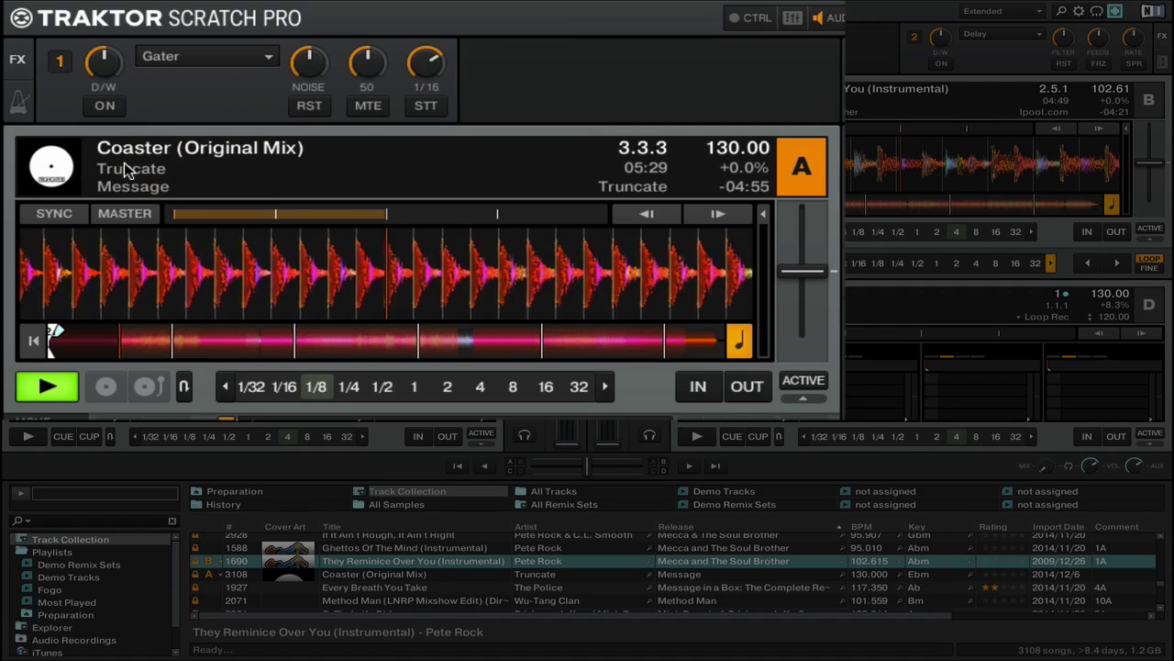
{"action": "left_click", "coordinate": [127, 214]}
Step: Recall the Reverb snapshot by reloading Reverb in FX unit 1, and stop deck A
{"action": "left_click", "coordinate": [208, 59]}
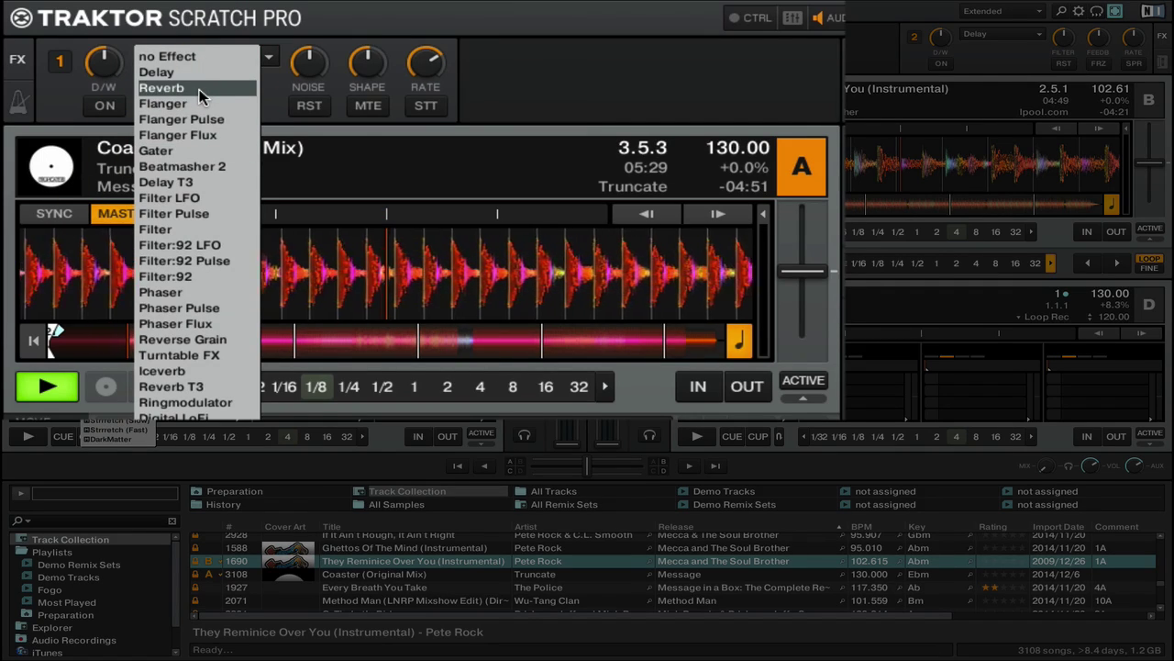
{"action": "left_click", "coordinate": [199, 89]}
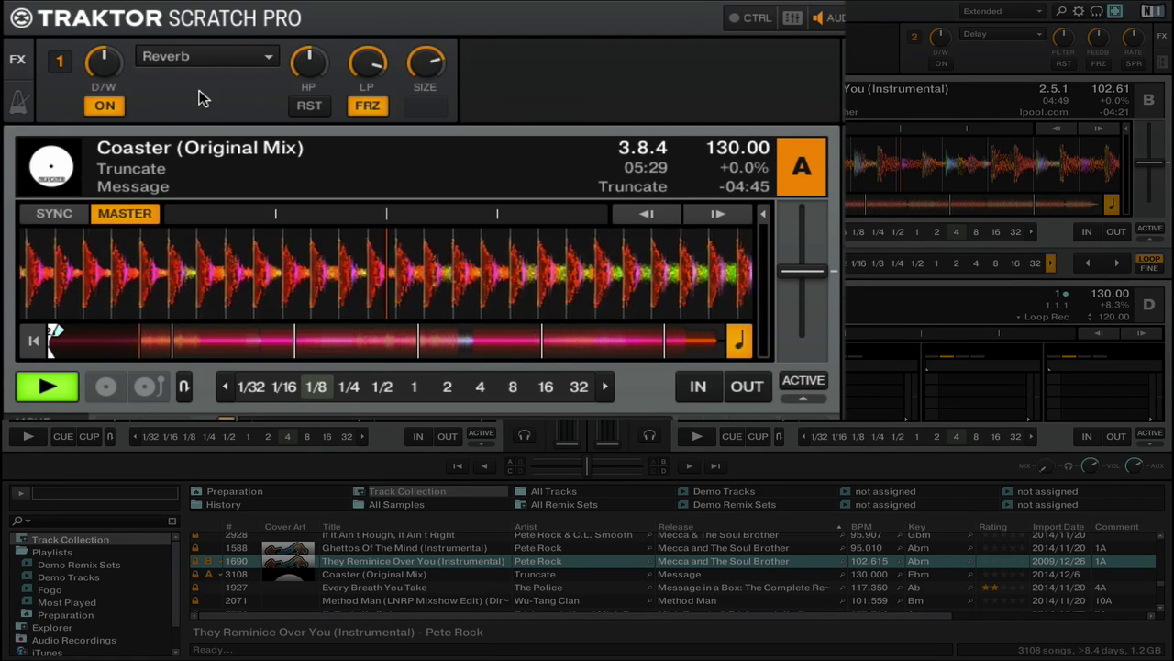
{"action": "left_click", "coordinate": [49, 387]}
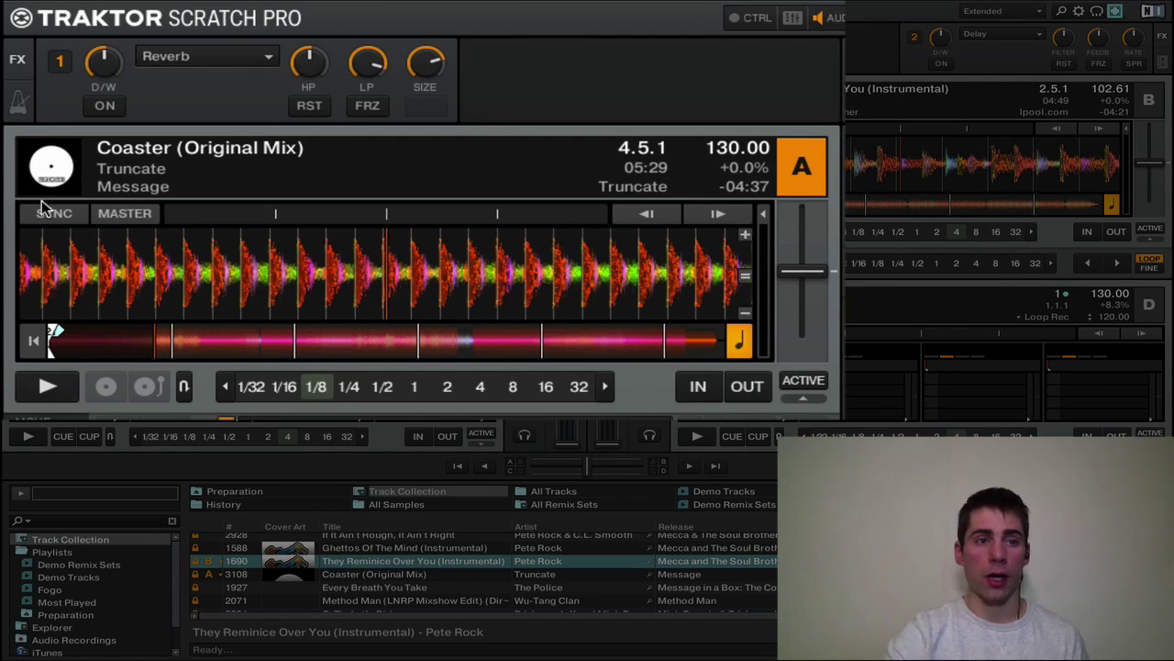
Step: Change FX unit 1 from Single to Group mode
{"action": "left_click", "coordinate": [59, 61]}
{"action": "left_click", "coordinate": [81, 78]}
{"action": "left_click", "coordinate": [309, 106]}
{"action": "left_click", "coordinate": [309, 105]}
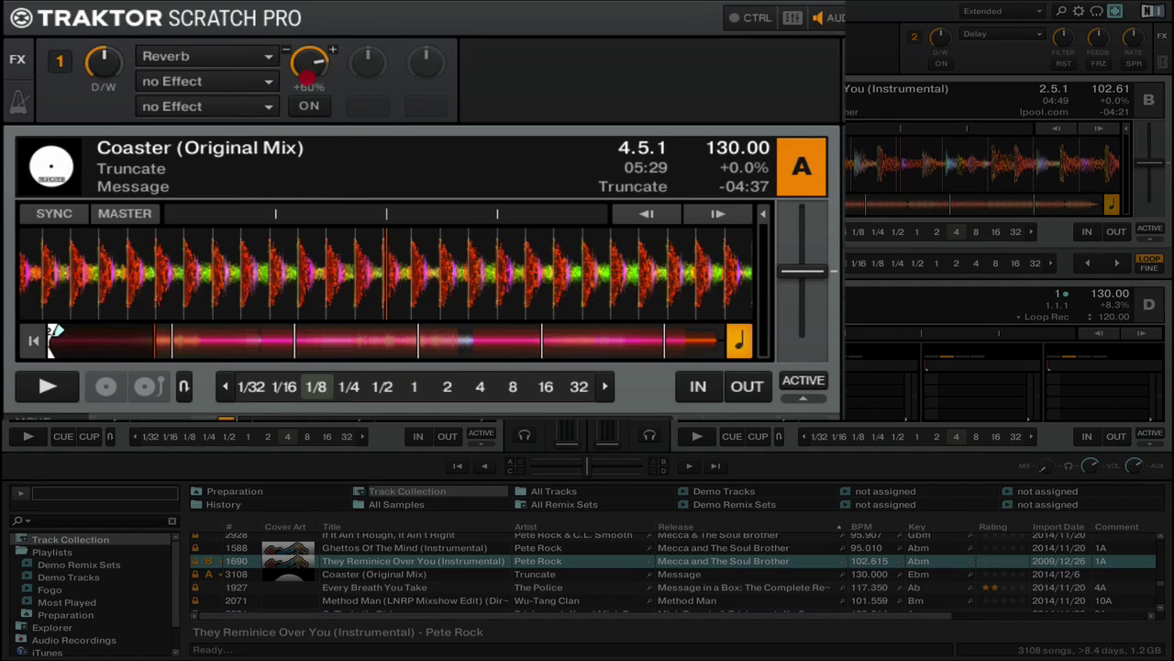
Step: Raise the Reverb amount in the effect group, turn it on, and save the settings as a snapshot
{"action": "left_click_drag", "start_coordinate": [306, 76], "coordinate": [312, 67]}
{"action": "left_click", "coordinate": [309, 106]}
{"action": "left_click", "coordinate": [59, 61]}
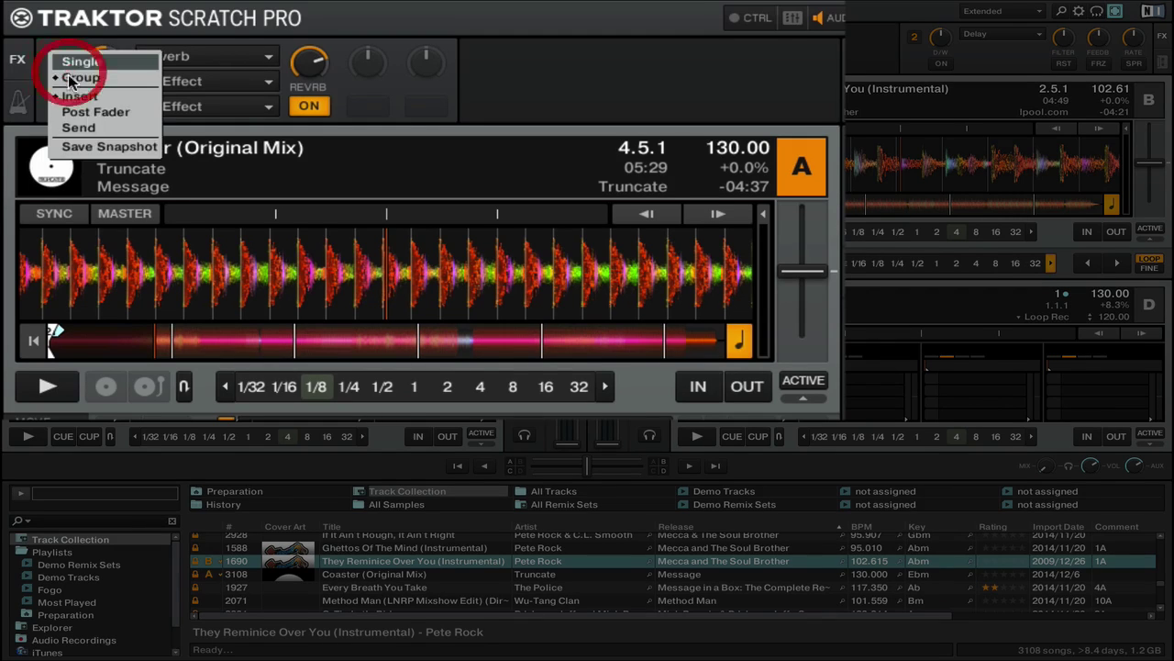
{"action": "left_click", "coordinate": [108, 149]}
Step: Change the group's first effect to Filter Pulse and play deck A as the tempo master
{"action": "left_click", "coordinate": [240, 61]}
{"action": "left_click", "coordinate": [236, 216]}
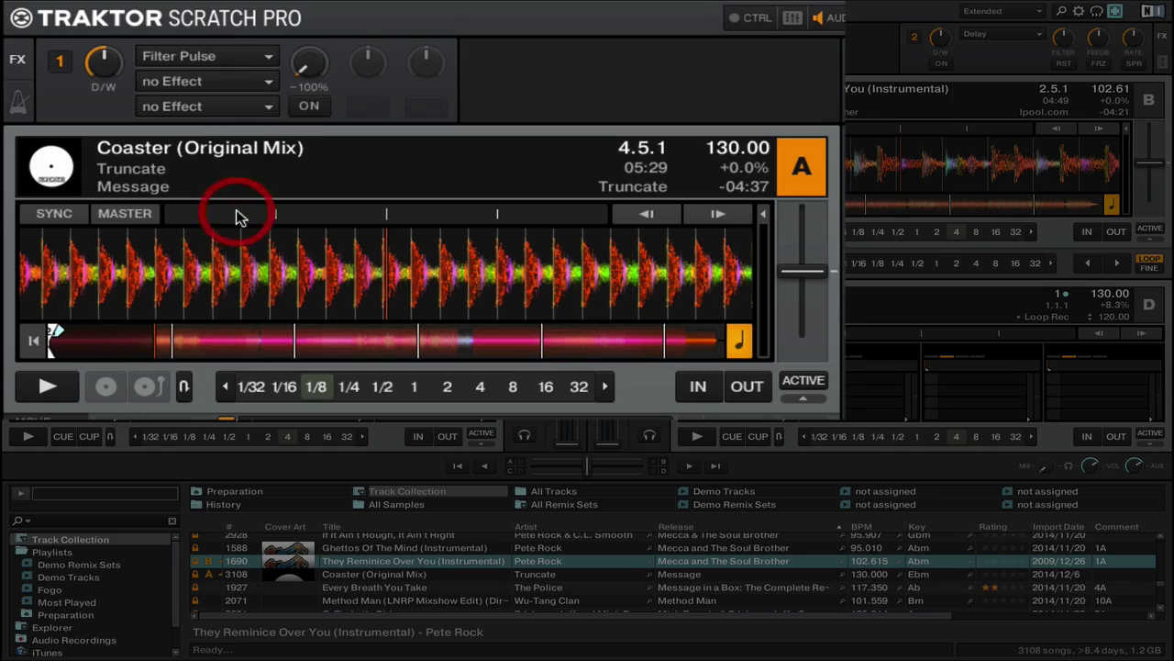
{"action": "left_click", "coordinate": [47, 386]}
{"action": "left_click", "coordinate": [124, 213]}
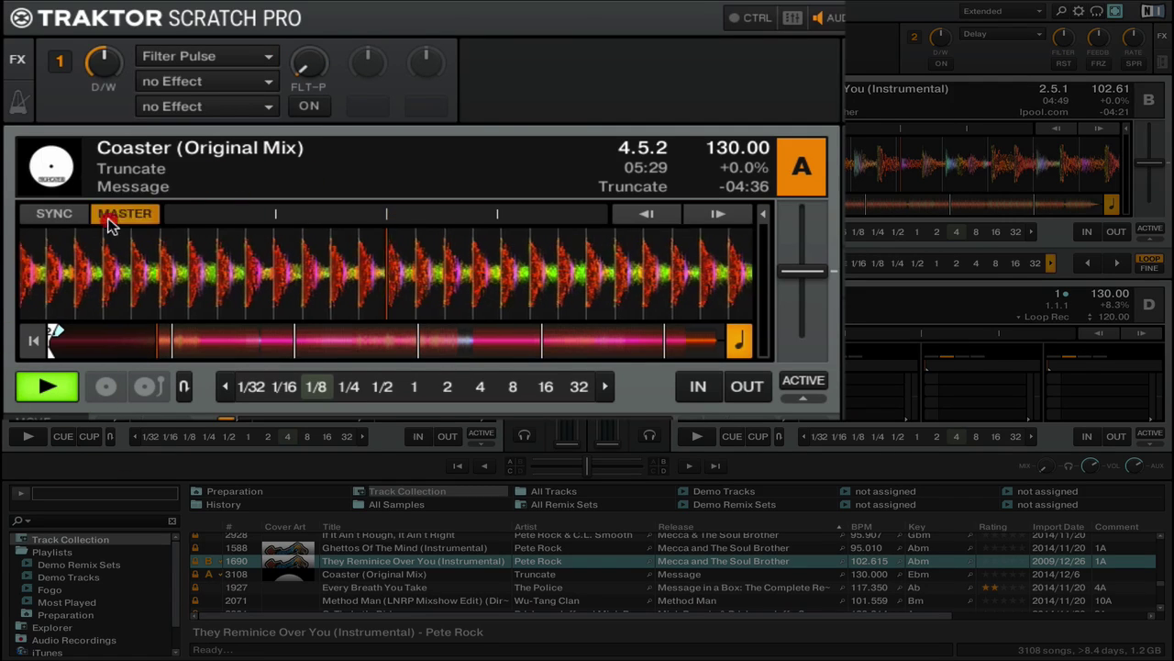
Step: Reload Reverb as the group's first effect and switch it off
{"action": "left_click", "coordinate": [246, 57]}
{"action": "left_click", "coordinate": [221, 92]}
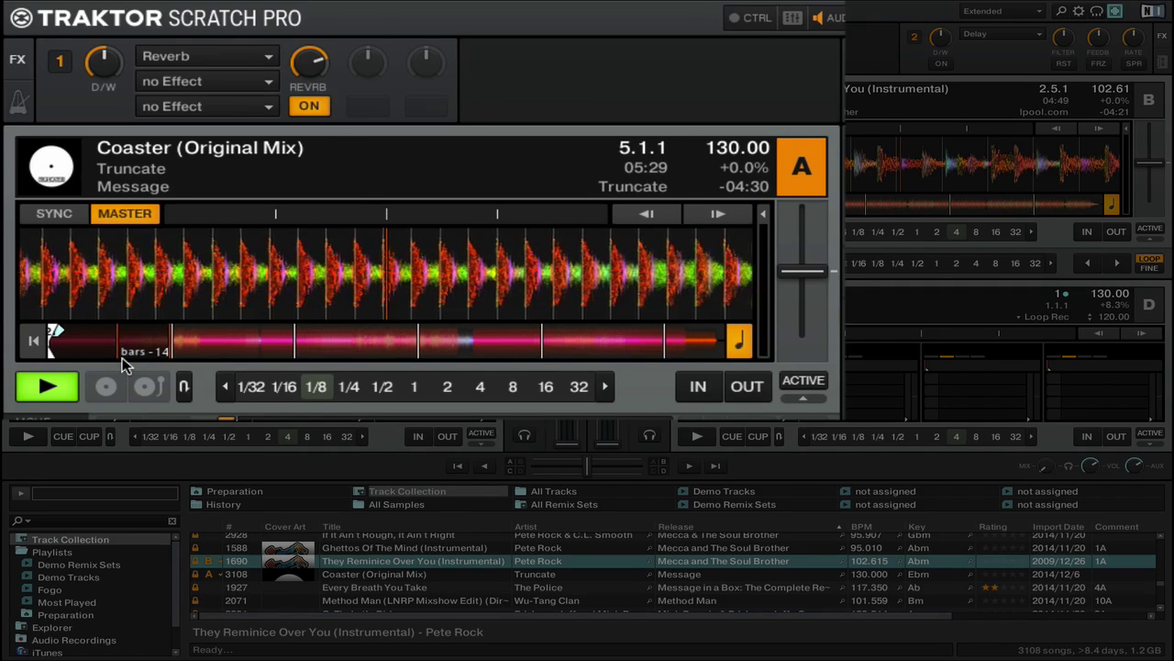
{"action": "left_click", "coordinate": [305, 103]}
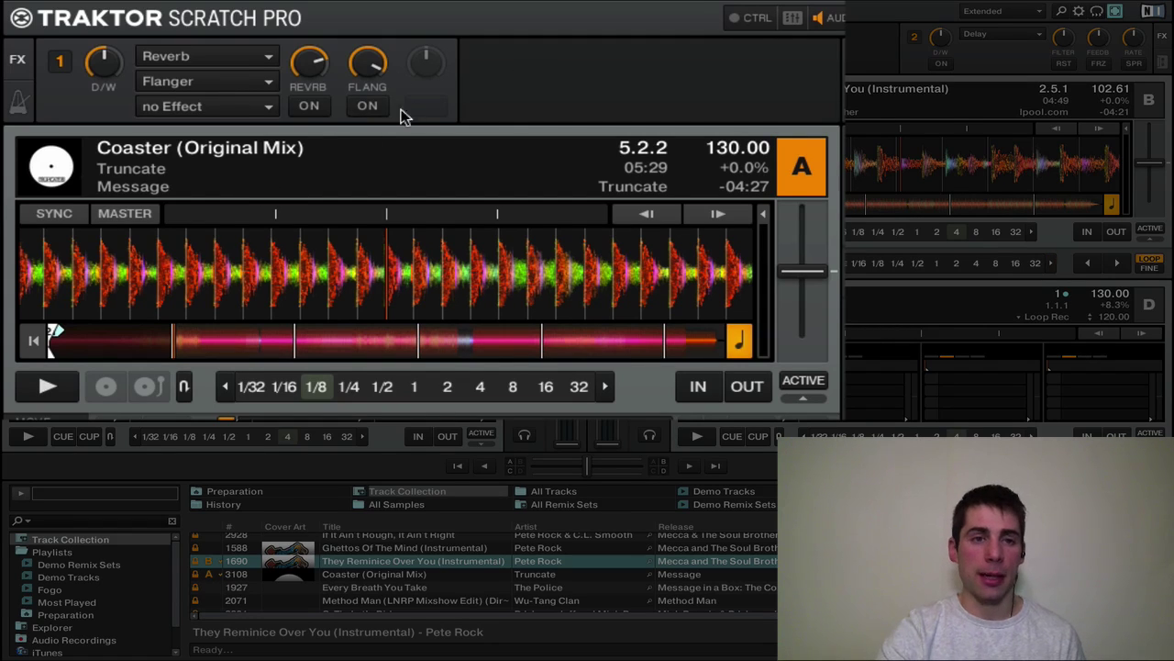
Step: Set the group's second effect to no Effect and start playback on deck A
{"action": "left_click", "coordinate": [253, 82]}
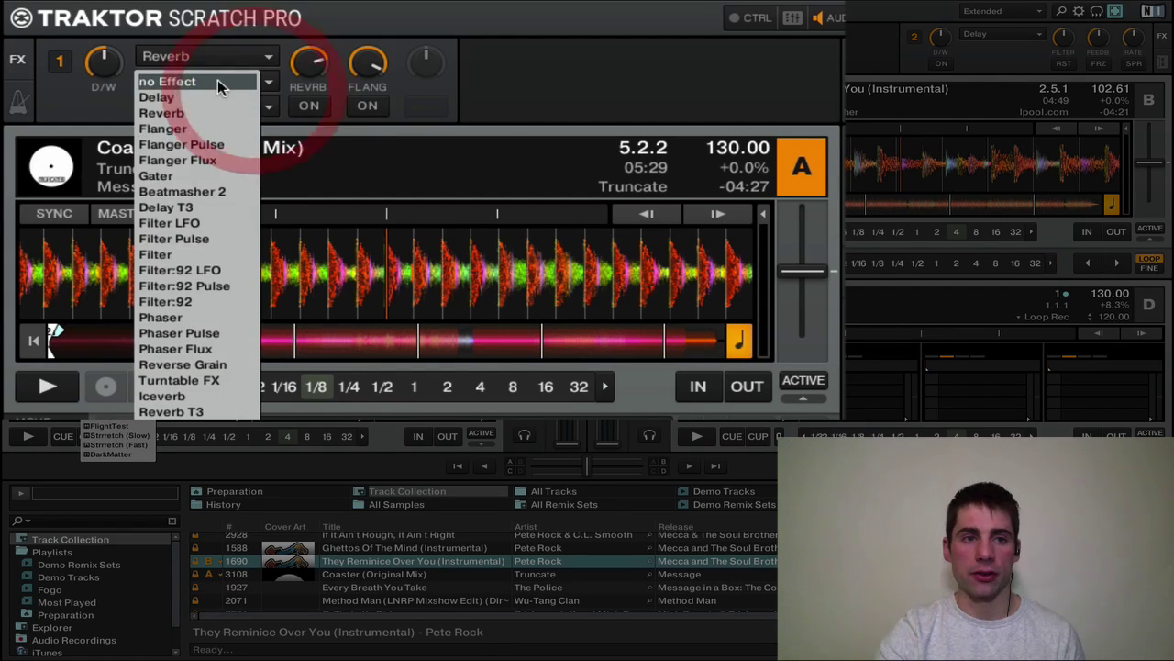
{"action": "left_click", "coordinate": [214, 84]}
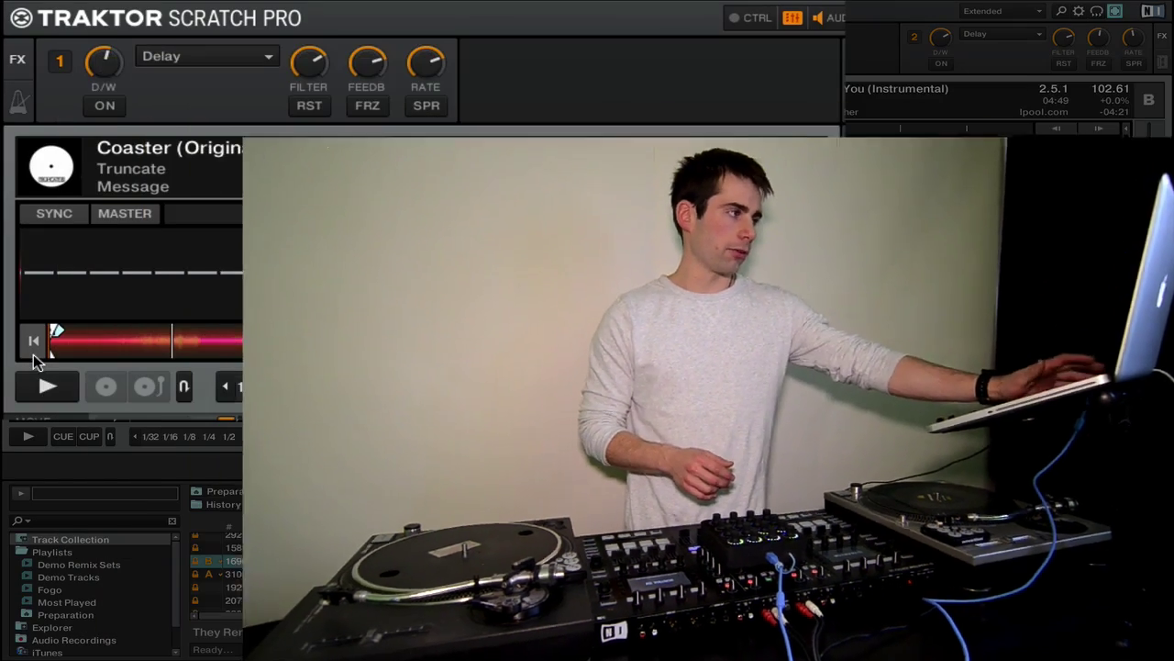
{"action": "left_click", "coordinate": [38, 378]}
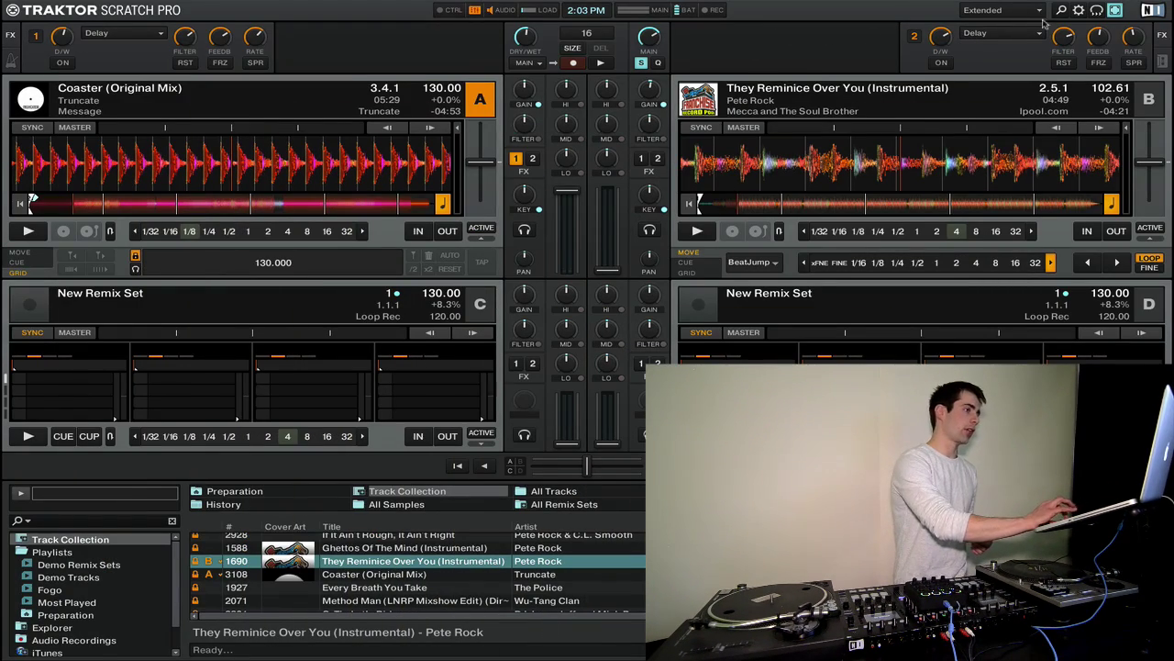
Step: Open the Controller Manager preferences for the Generic MIDI device and select its existing FX Store Preset assignment
{"action": "left_click", "coordinate": [1079, 12]}
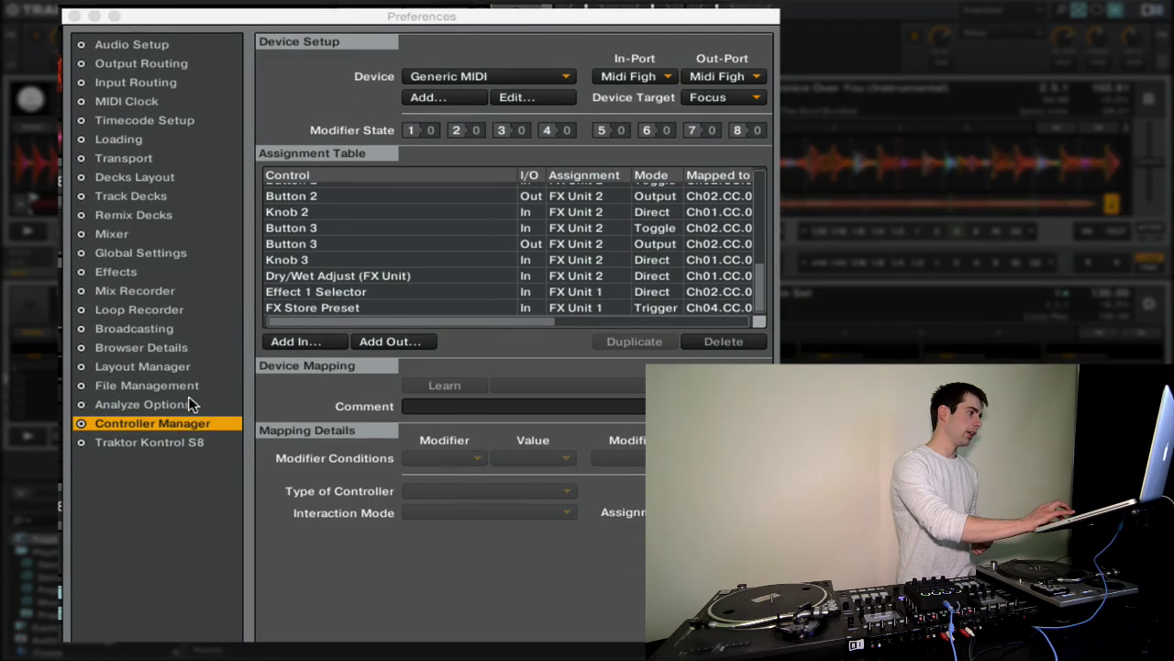
{"action": "left_click", "coordinate": [184, 424]}
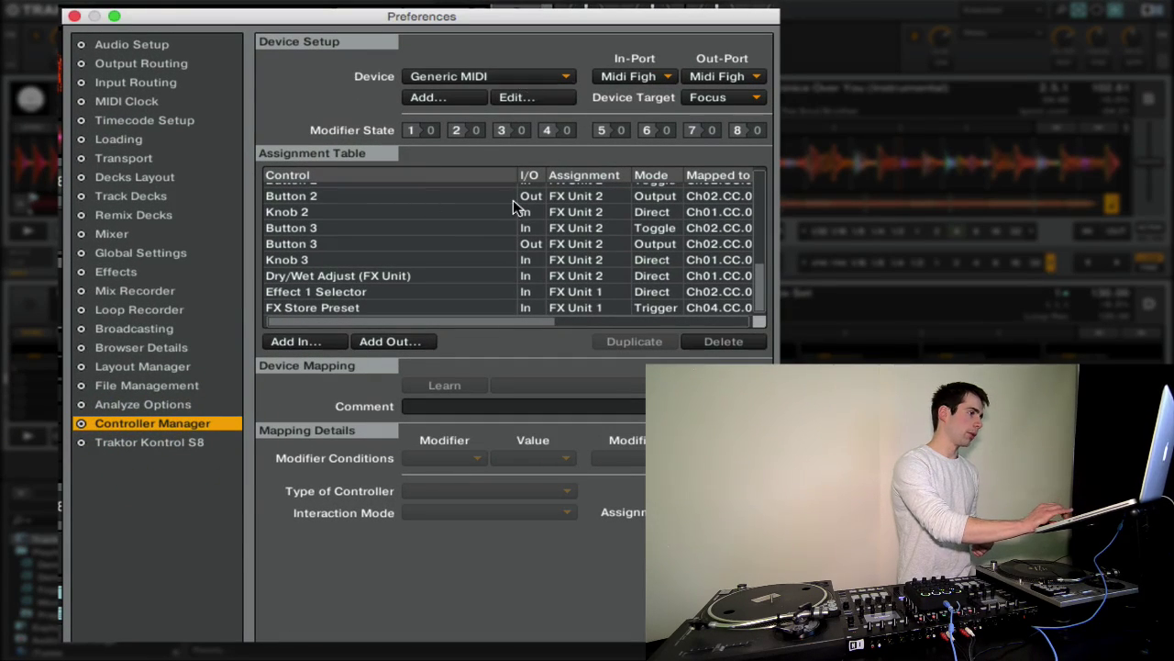
{"action": "scroll", "coordinate": [513, 207], "scroll_direction": "up", "scroll_amount": 2}
{"action": "scroll", "coordinate": [513, 208], "scroll_direction": "down", "scroll_amount": 2}
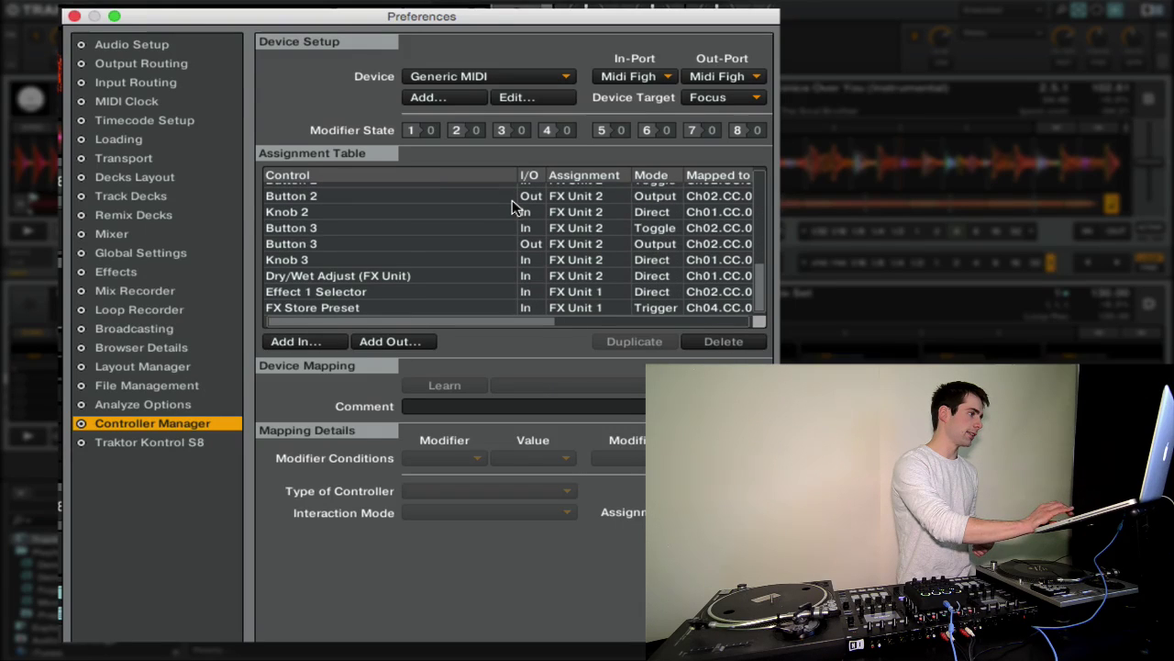
{"action": "left_click", "coordinate": [426, 309]}
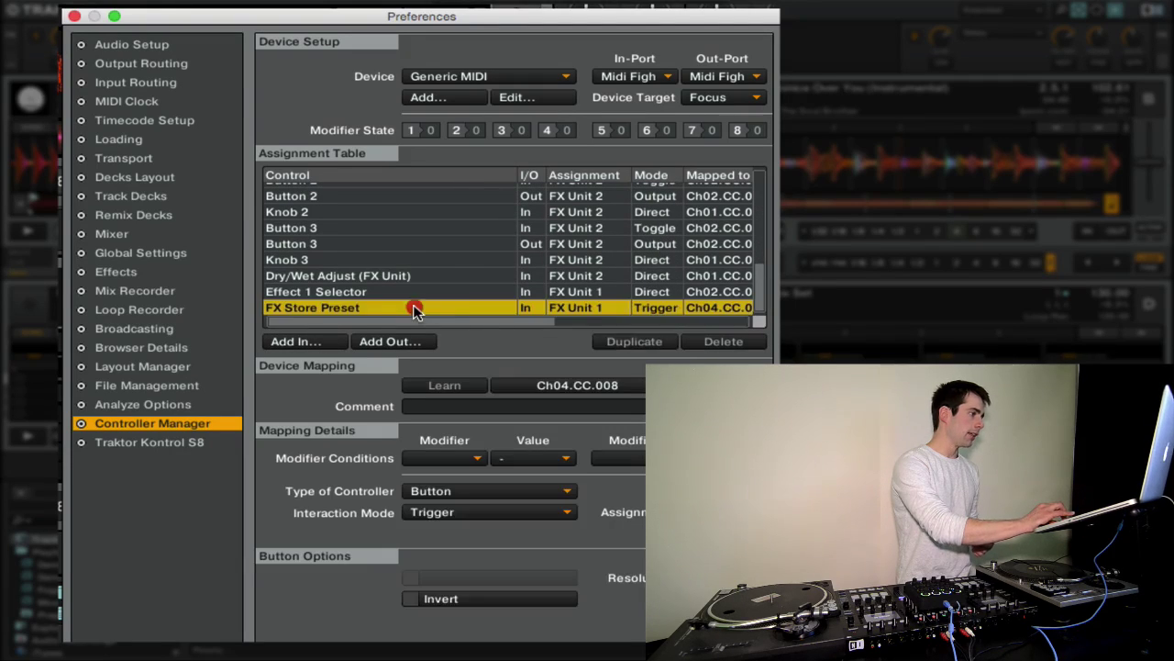
Step: Add another FX Store Preset input control to the assignment table and assign it to FX Unit 1
{"action": "left_click", "coordinate": [303, 344]}
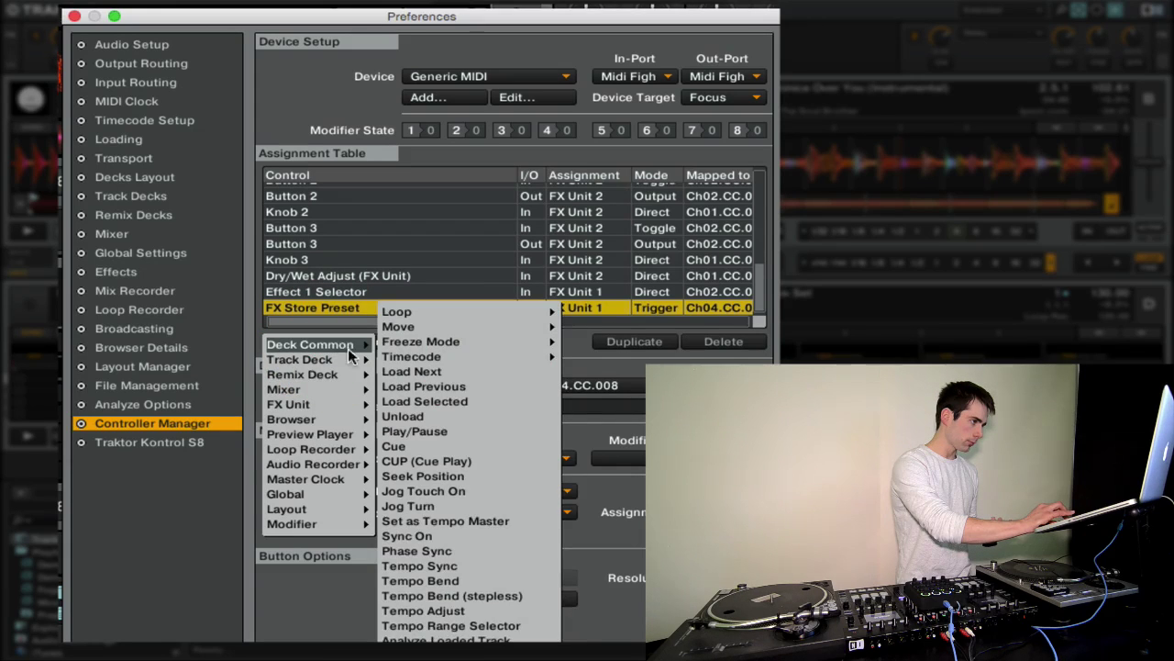
{"action": "mouse_move", "coordinate": [346, 404]}
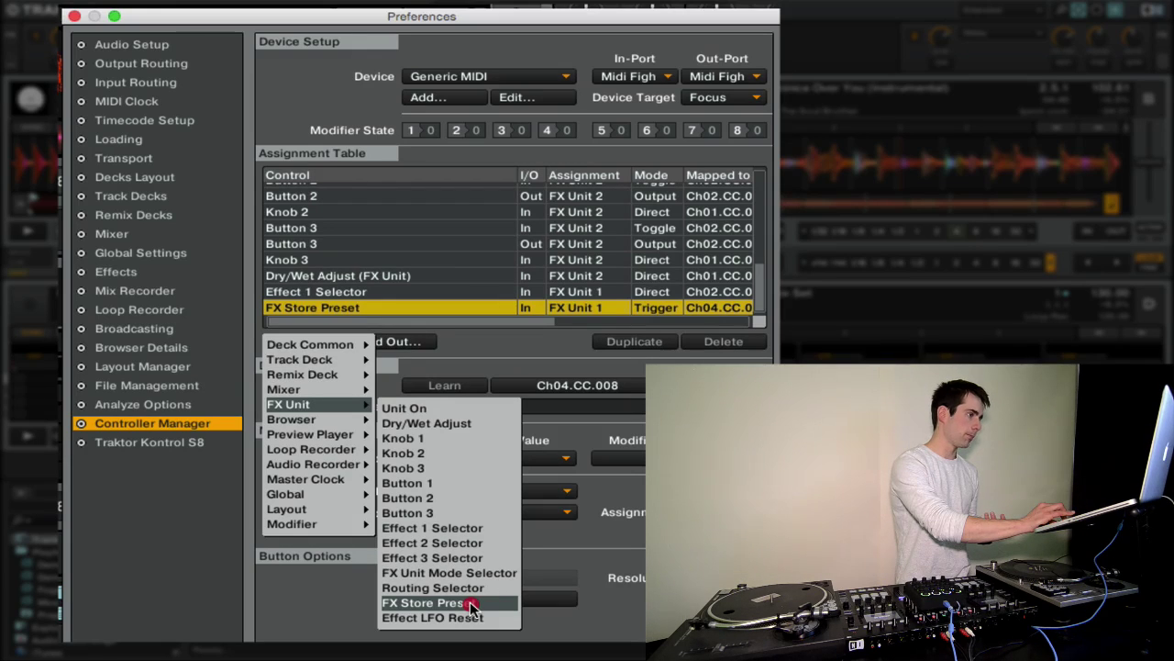
{"action": "left_click", "coordinate": [470, 603]}
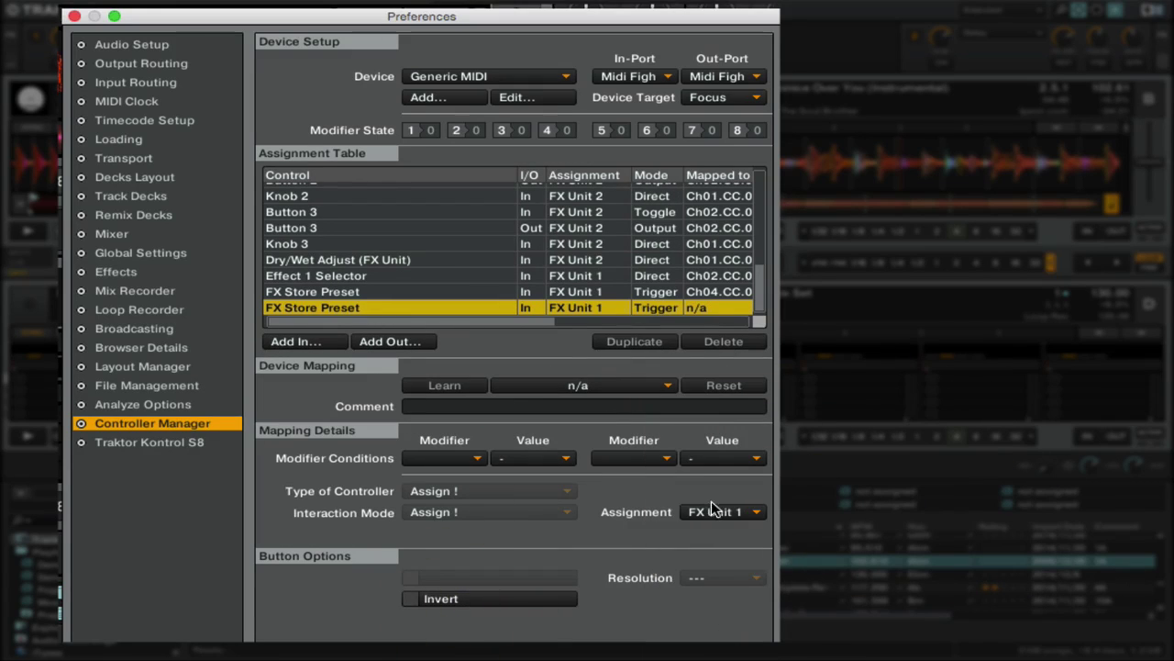
{"action": "left_click", "coordinate": [717, 512]}
{"action": "left_click", "coordinate": [636, 516]}
{"action": "left_click", "coordinate": [697, 513]}
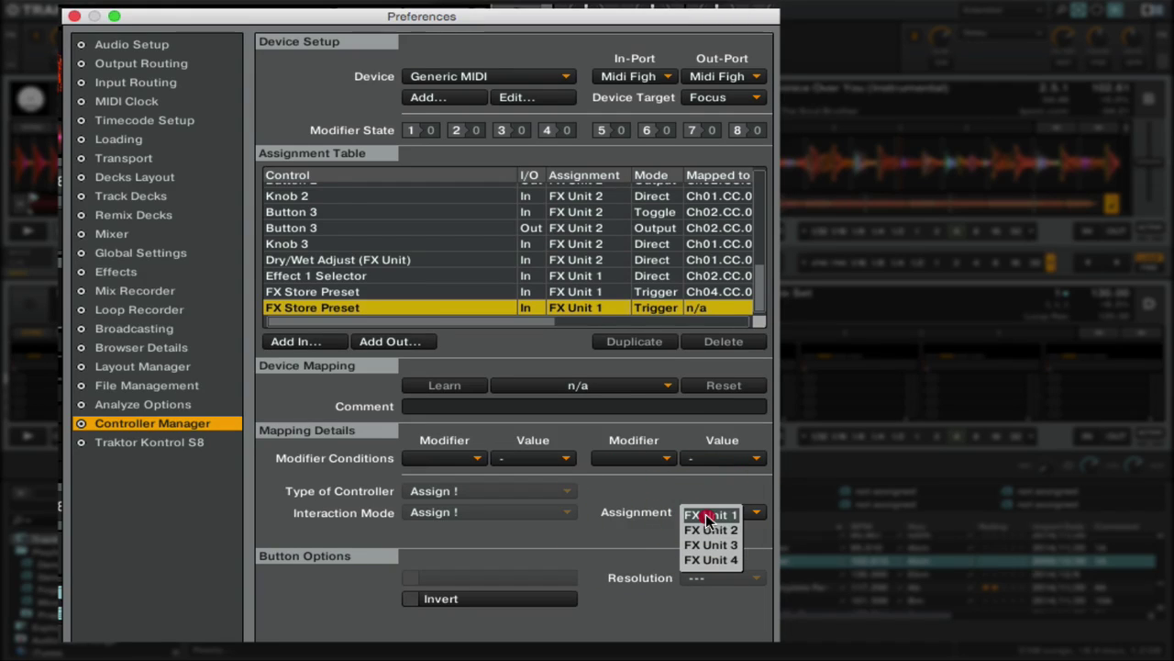
{"action": "left_click", "coordinate": [706, 516]}
Step: Map the new FX Store Preset control to controller button Ch04.CC.010 using Learn, and close the preferences
{"action": "left_click", "coordinate": [444, 385]}
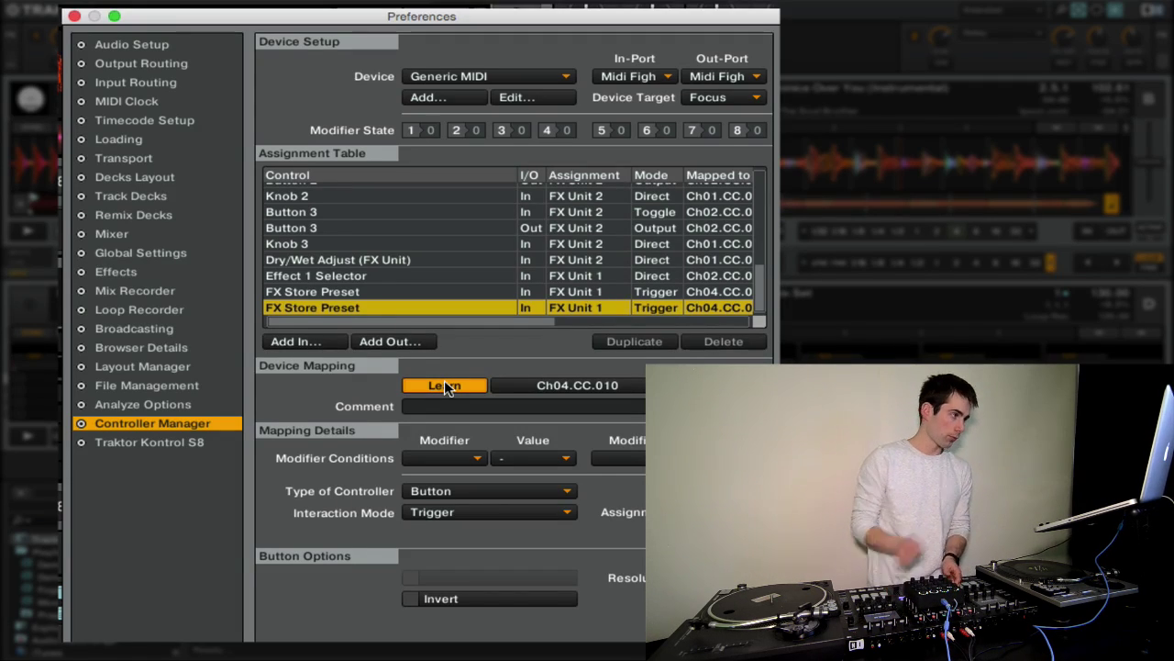
{"action": "left_click", "coordinate": [444, 385]}
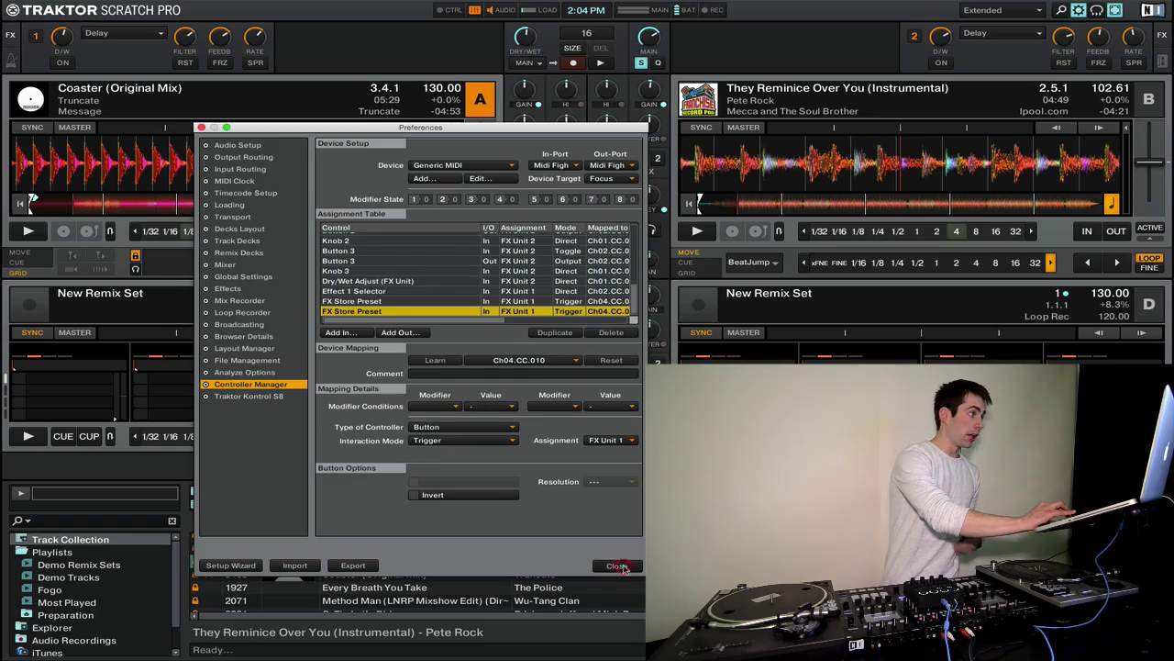
{"action": "left_click", "coordinate": [621, 566]}
Step: Load Reverb in FX unit 1 with the effect and its Freeze switched off, and start playback on deck A
{"action": "left_click", "coordinate": [124, 33]}
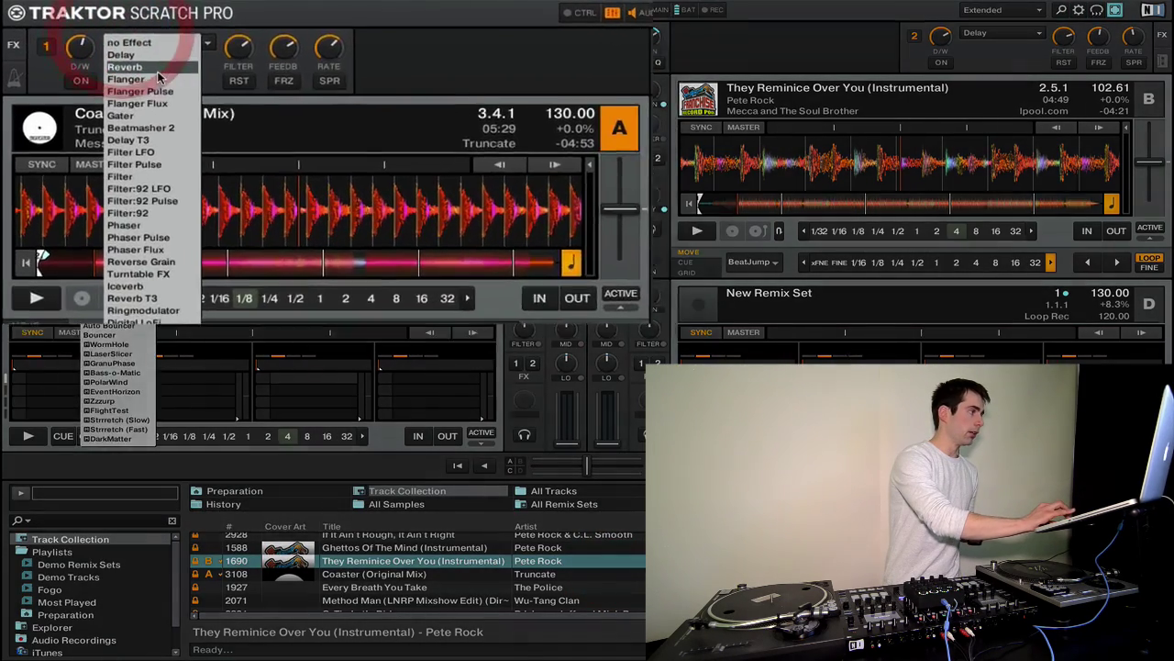
{"action": "left_click", "coordinate": [154, 68]}
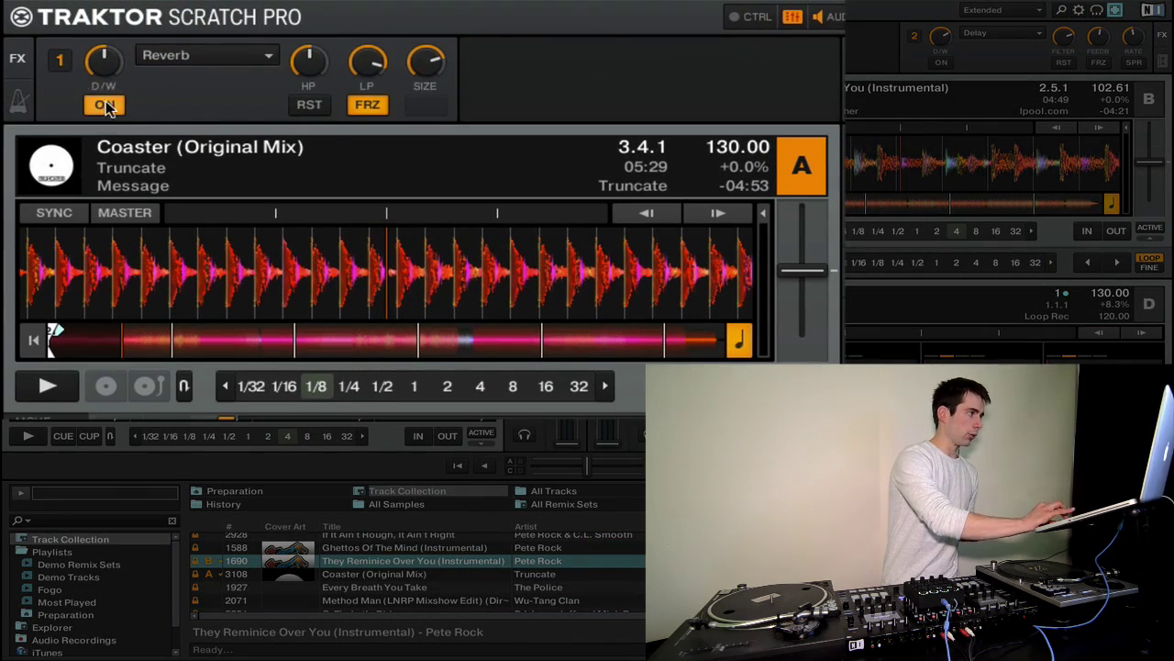
{"action": "left_click", "coordinate": [106, 105]}
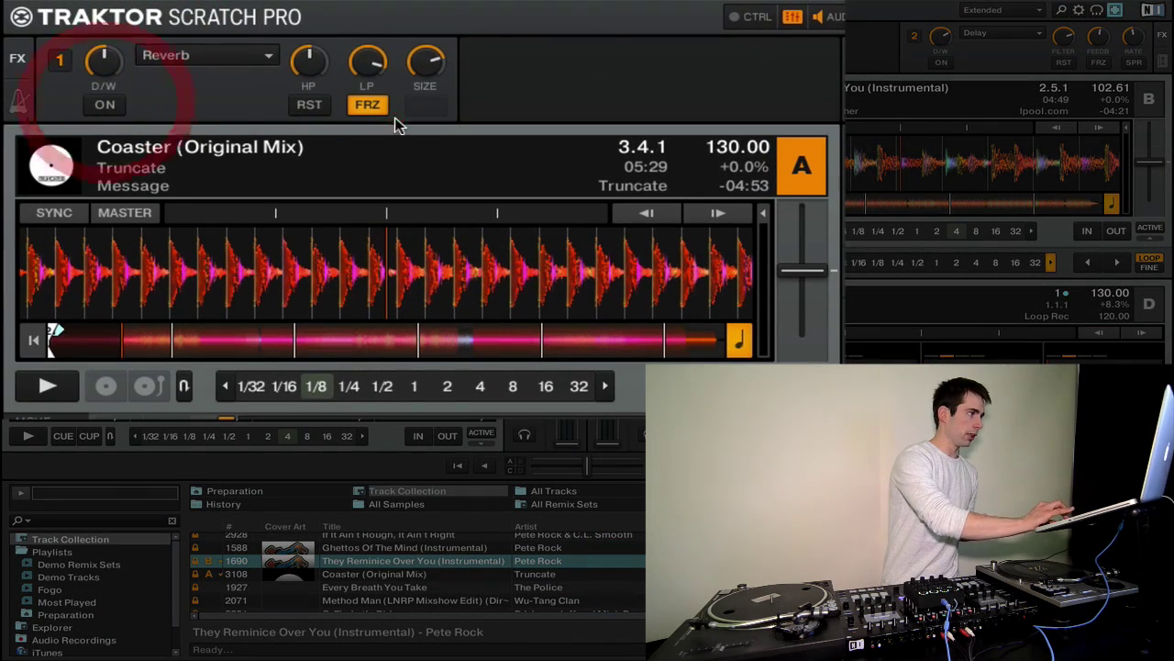
{"action": "left_click", "coordinate": [367, 104]}
{"action": "left_click", "coordinate": [46, 388]}
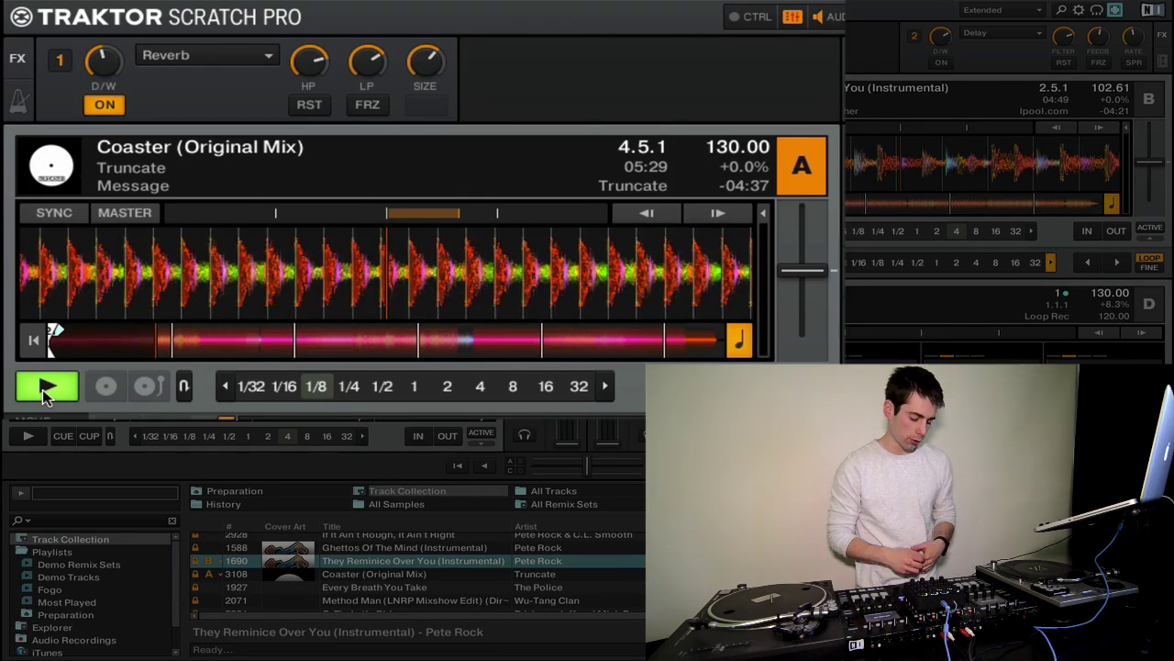
Step: Switch Reverb off, change FX unit 1 to Delay, and reload Reverb to recall its stored snapshot
{"action": "left_click", "coordinate": [103, 104]}
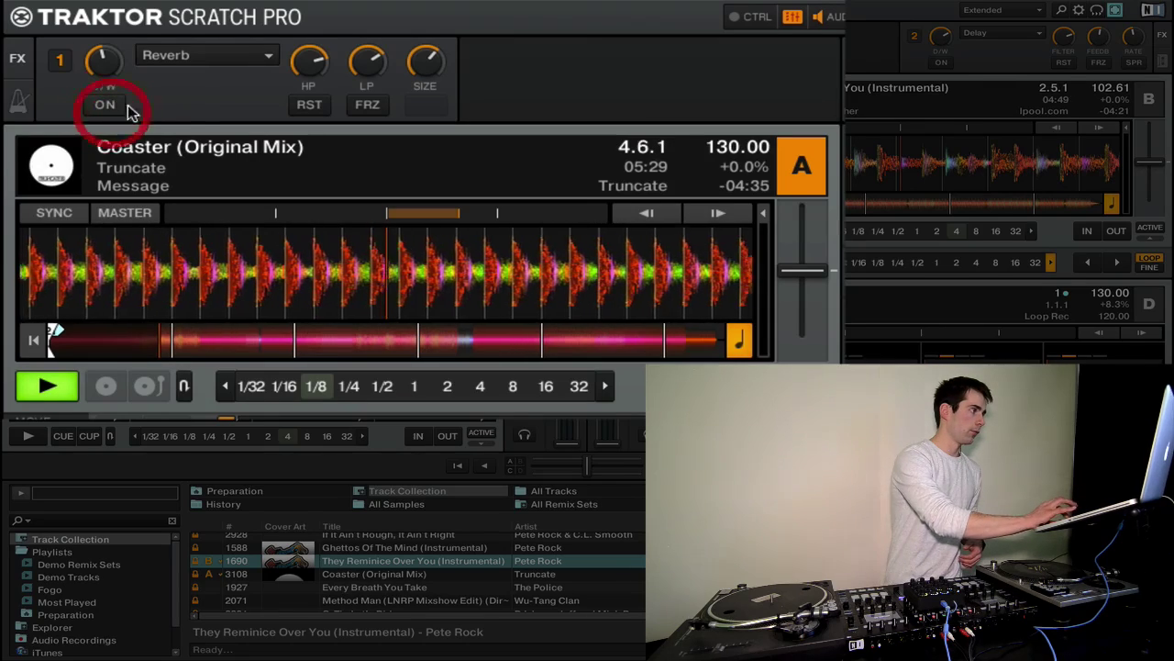
{"action": "left_click", "coordinate": [205, 58]}
{"action": "left_click", "coordinate": [205, 81]}
{"action": "left_click", "coordinate": [201, 58]}
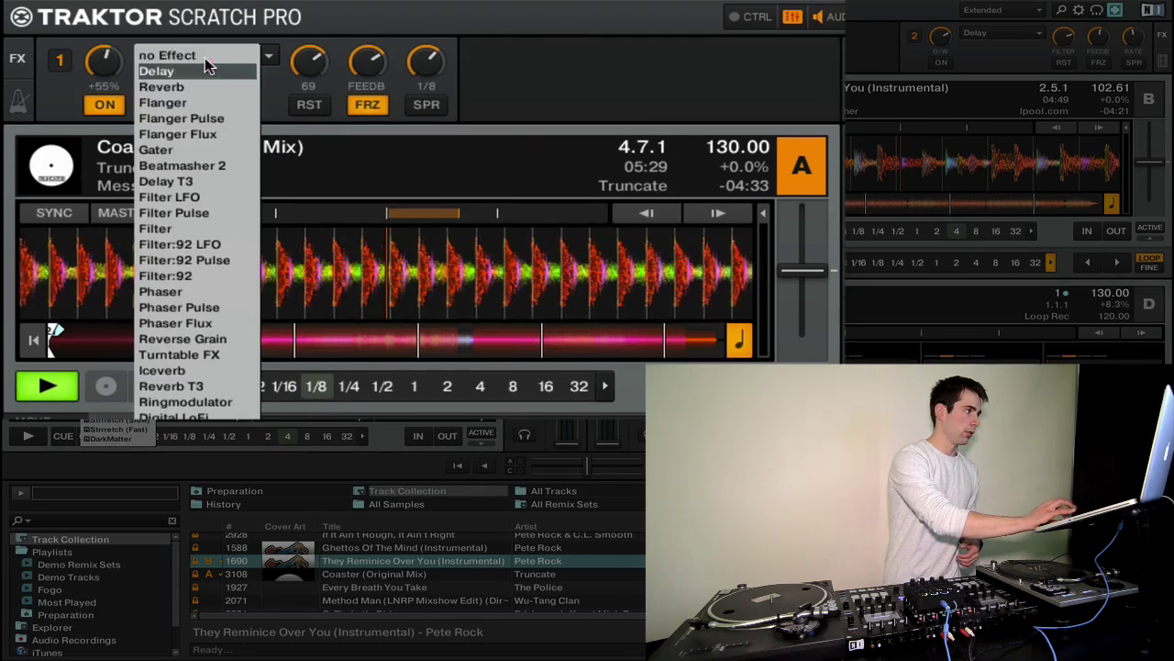
{"action": "left_click", "coordinate": [202, 84]}
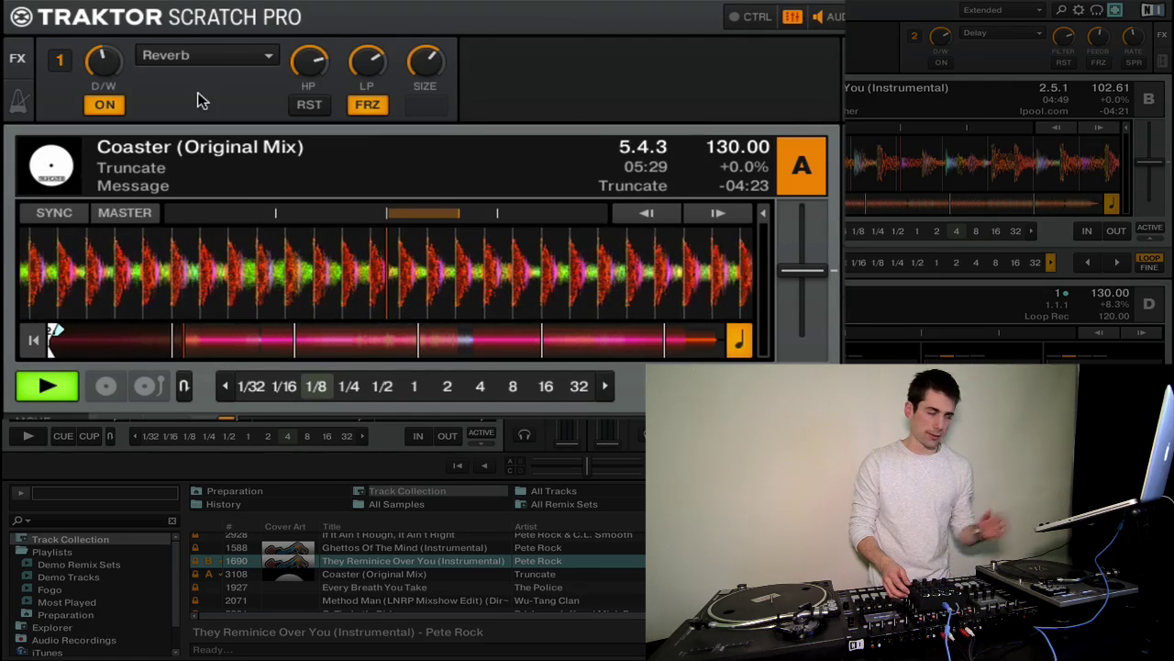
Step: Recall the Delay snapshot in FX unit 1 once more and return to the Reverb snapshot while deck A plays
{"action": "left_click", "coordinate": [192, 52]}
{"action": "left_click", "coordinate": [188, 68]}
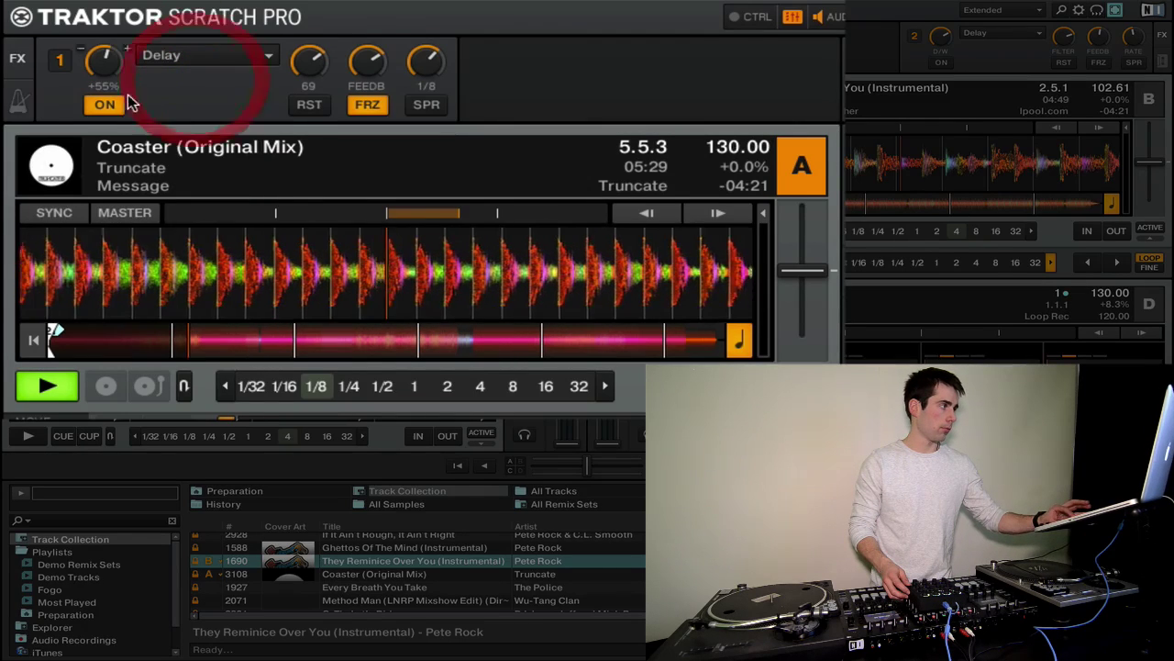
{"action": "left_click", "coordinate": [192, 57]}
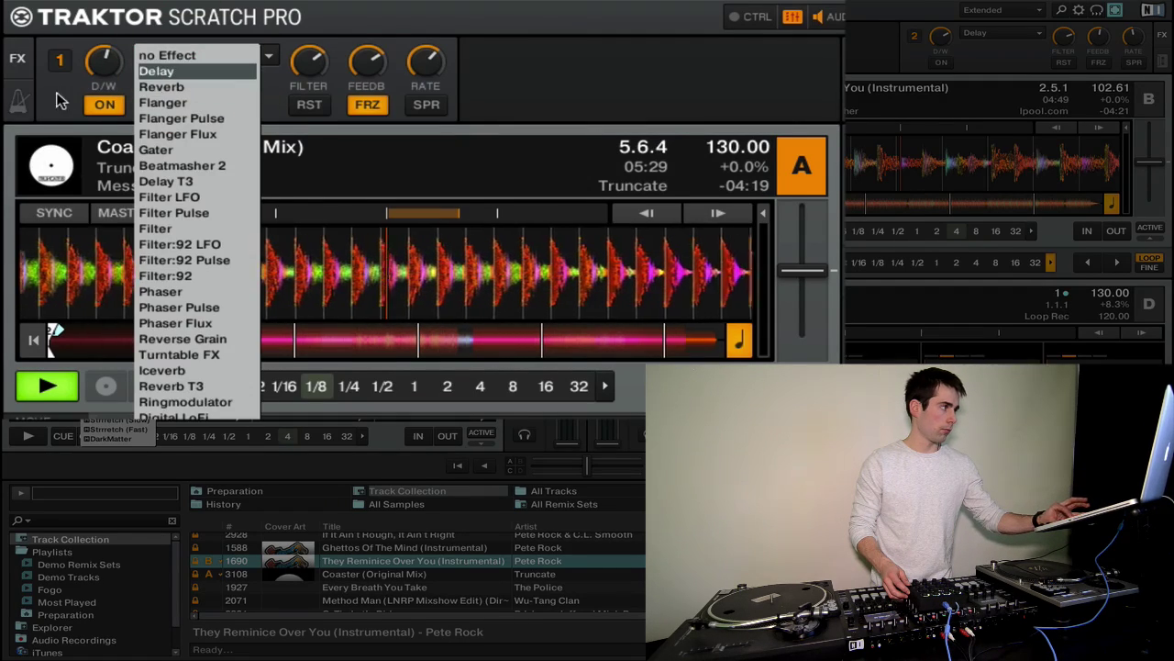
{"action": "left_click", "coordinate": [161, 87]}
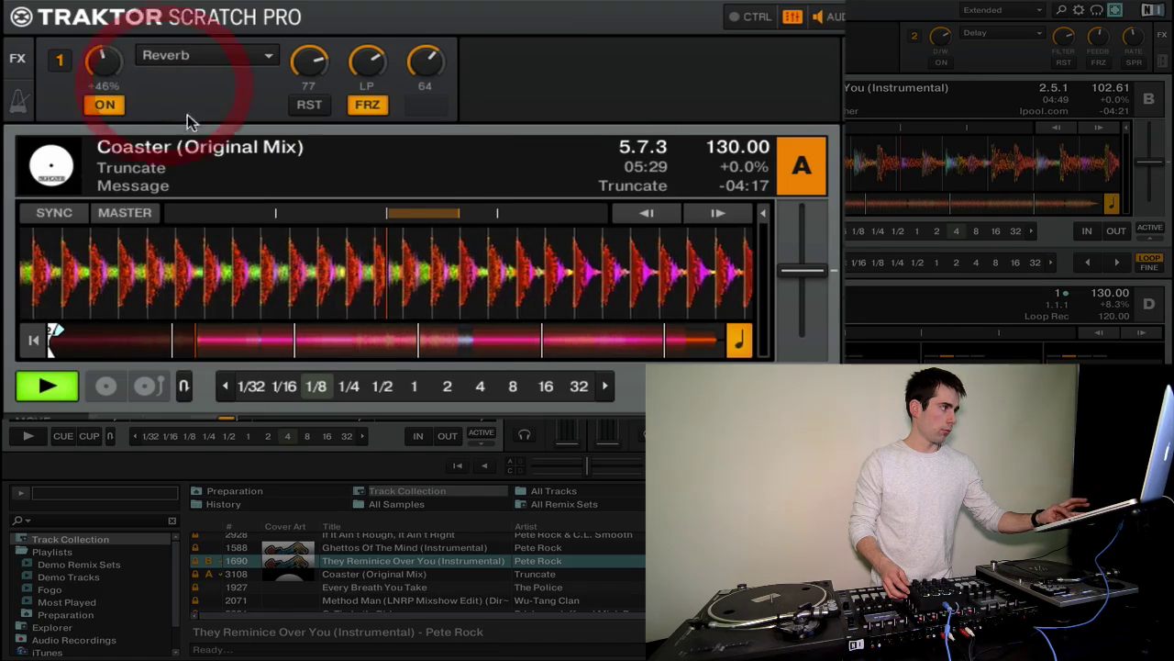
{"action": "left_click", "coordinate": [365, 105]}
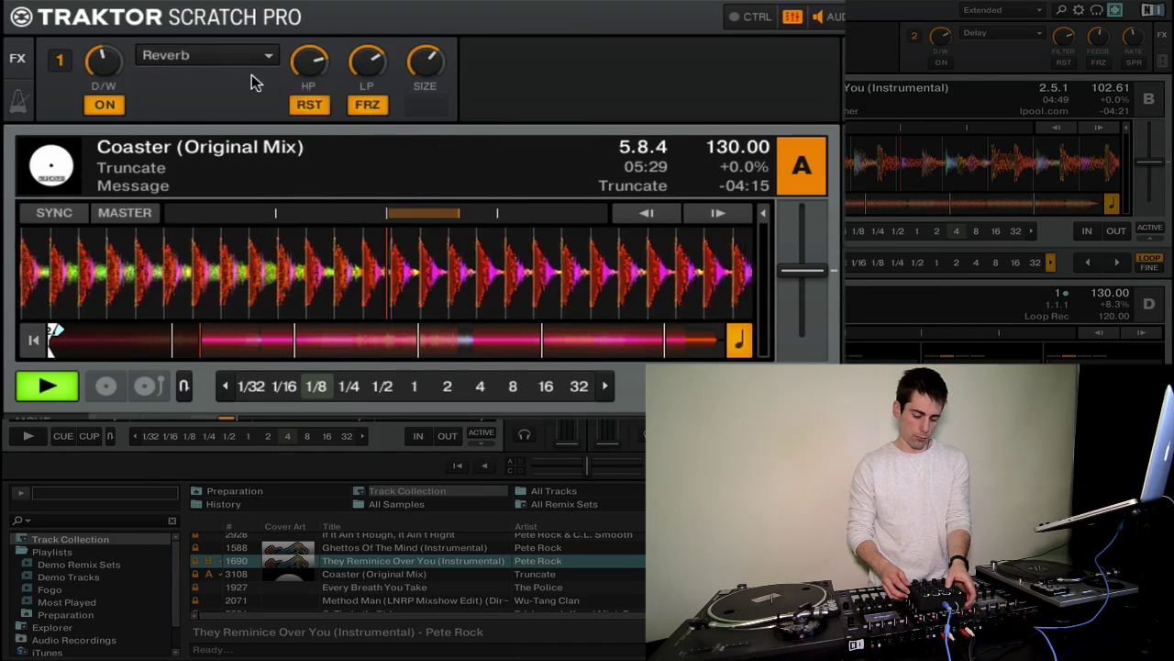